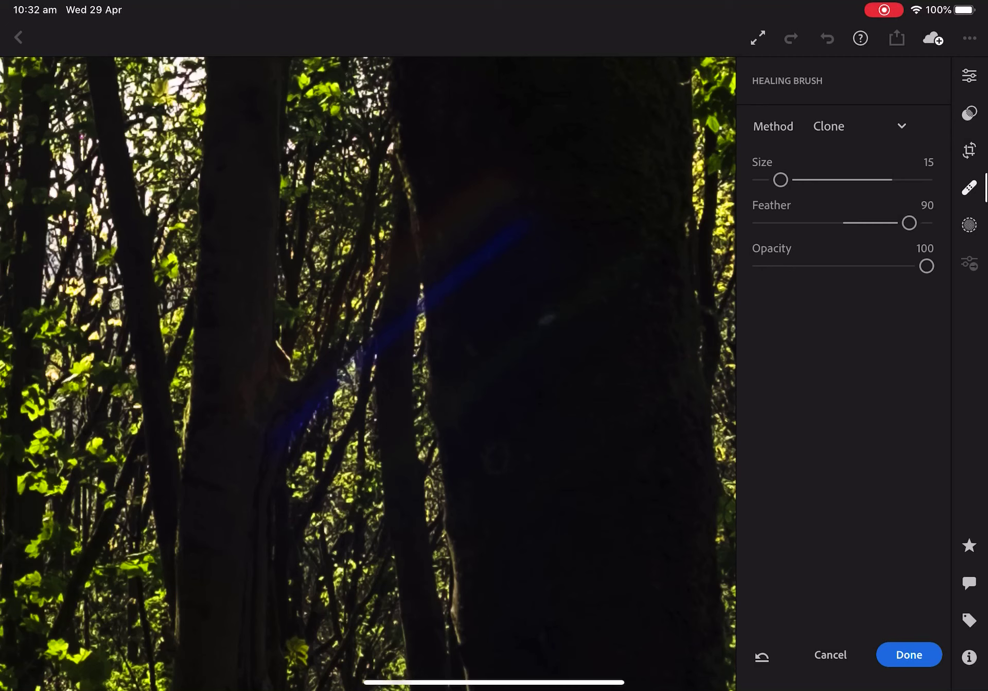
Open the Healing Brush with the blue lens flare on the tree trunk in view.
click(902, 126)
Paint a Heal-method stroke with an enlarged brush over the blue flare streak.
click(834, 170)
mouse_move(781, 180)
mouse_down()
mouse_move(814, 180)
mouse_move(806, 179)
mouse_up()
drag(525, 227, 288, 432)
drag(910, 223, 917, 223)
drag(927, 266, 894, 266)
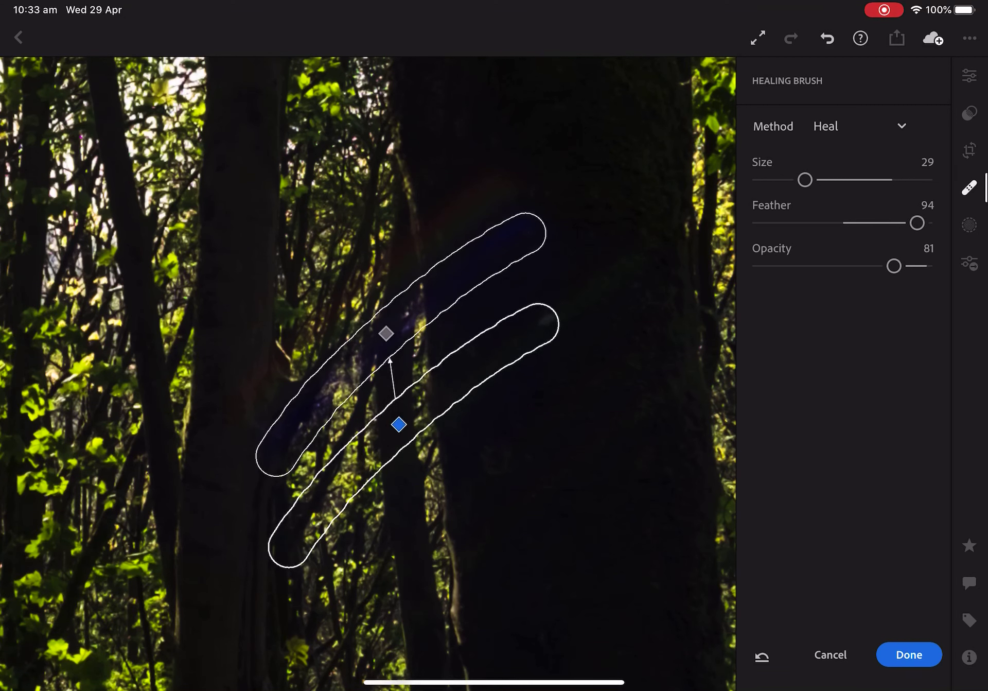
Restore the heal to full opacity, shift its source down-left, compare, and finish.
mouse_move(895, 266)
mouse_down()
mouse_move(927, 267)
mouse_move(842, 266)
mouse_move(926, 266)
mouse_up()
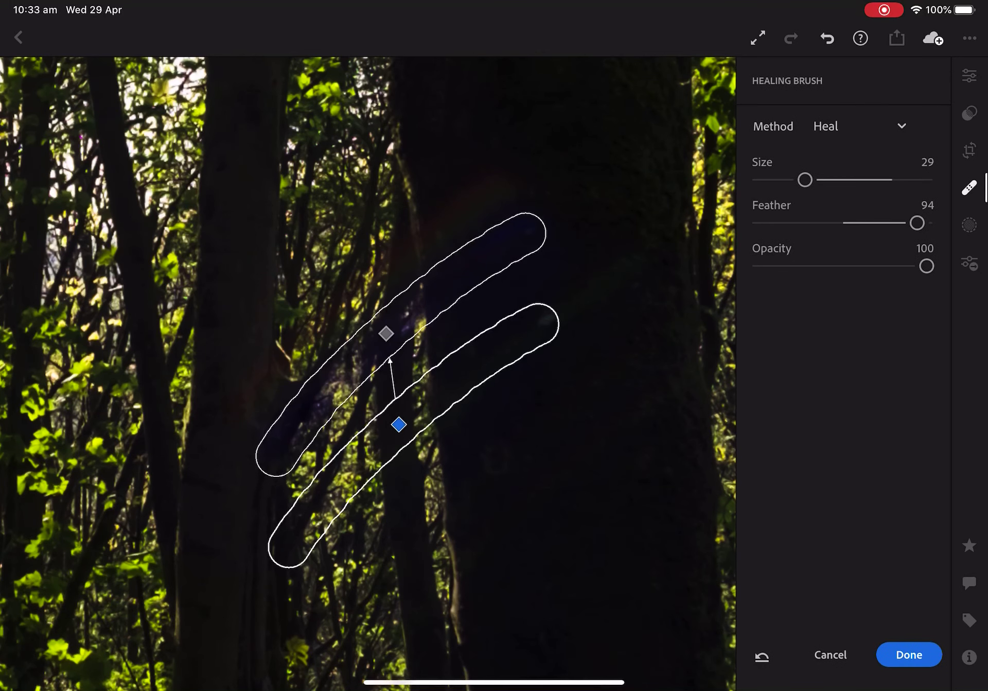
drag(399, 425, 401, 439)
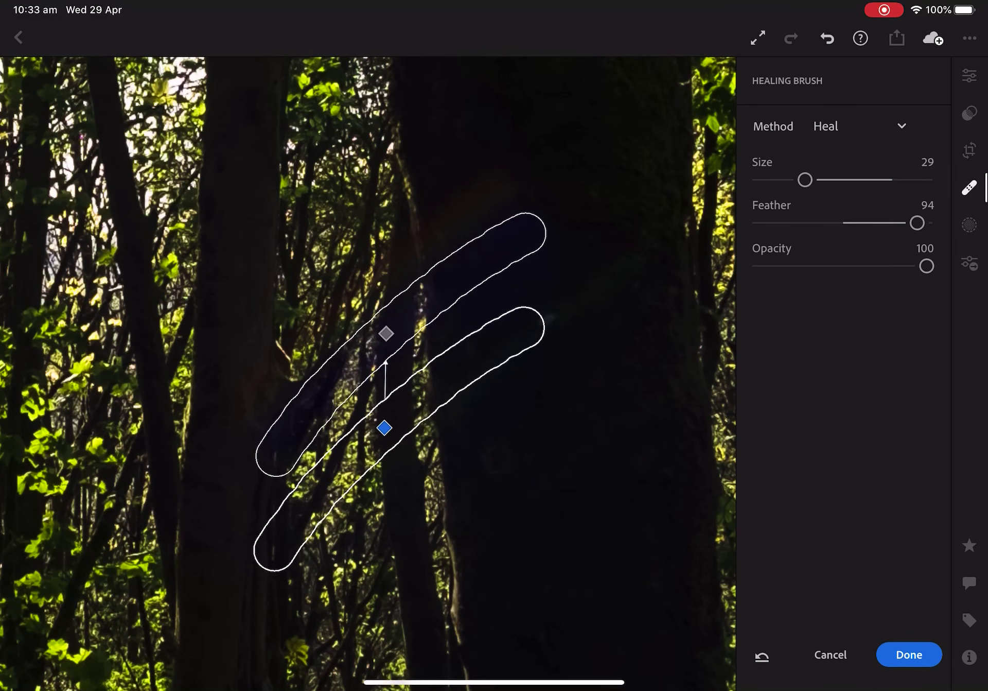
click(691, 608)
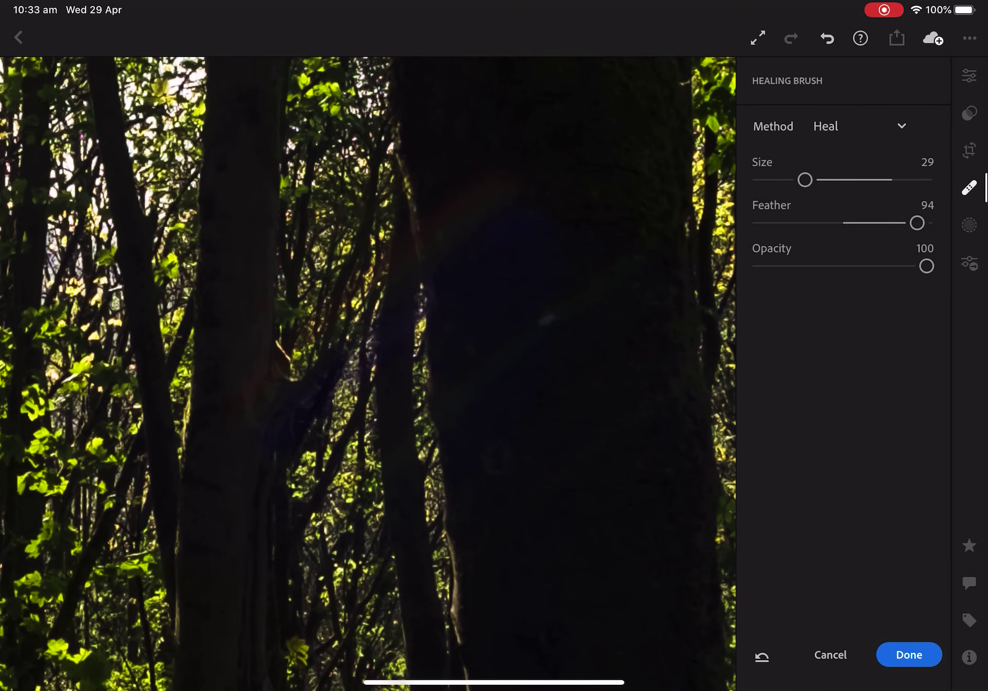
click(910, 654)
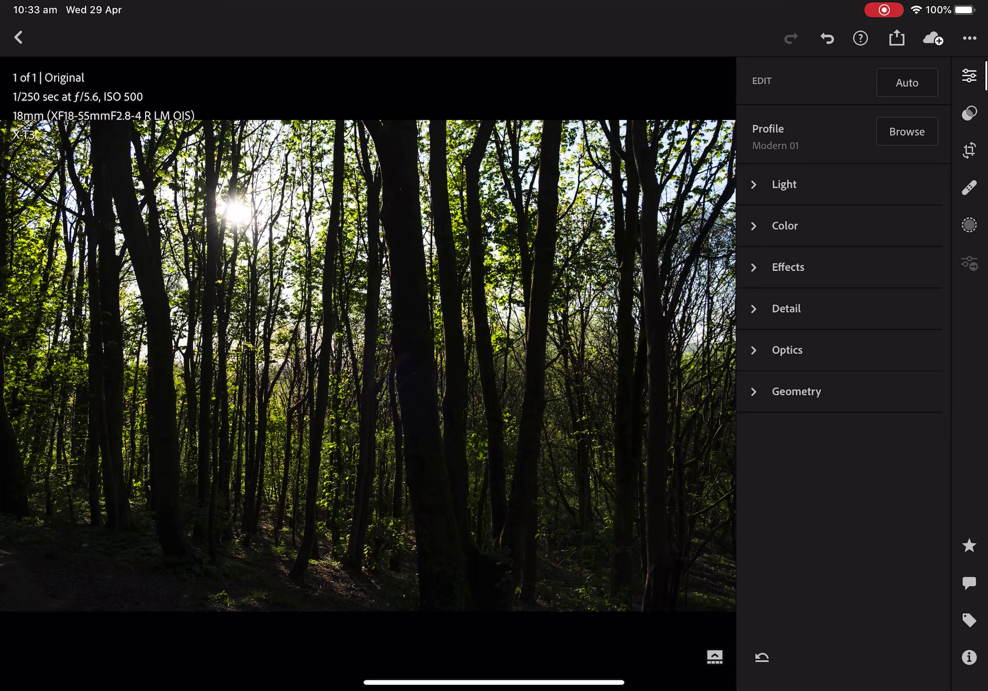
Set Temp to 6065K, Tint 0, Vibrance +20 and Saturation +3.
click(785, 184)
click(785, 185)
click(784, 225)
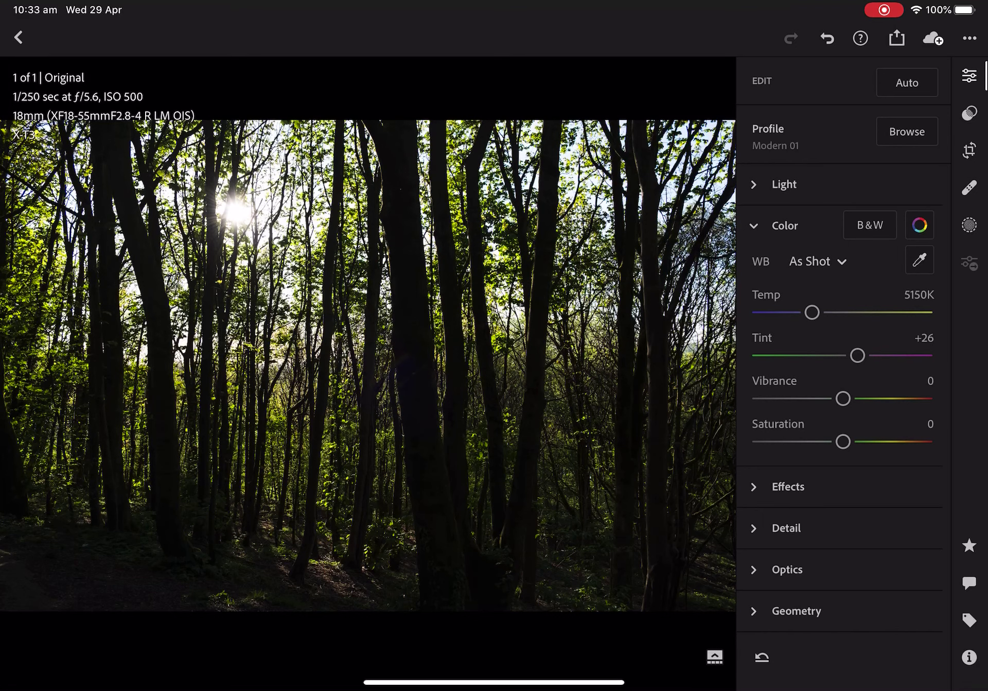
drag(812, 312, 828, 312)
drag(858, 355, 843, 355)
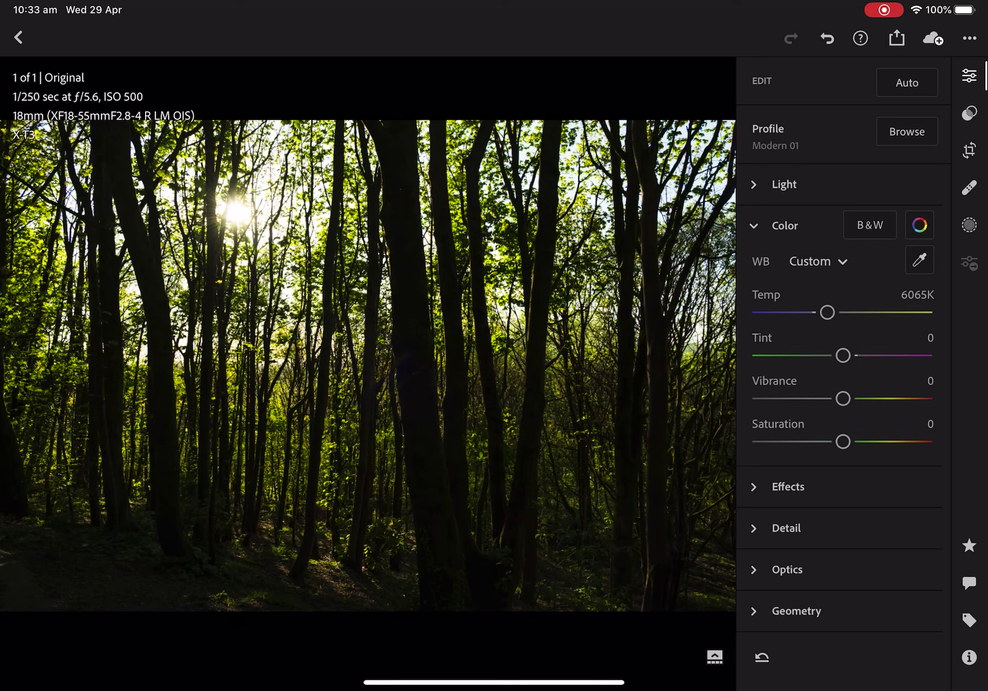
drag(843, 398, 860, 398)
drag(843, 441, 846, 441)
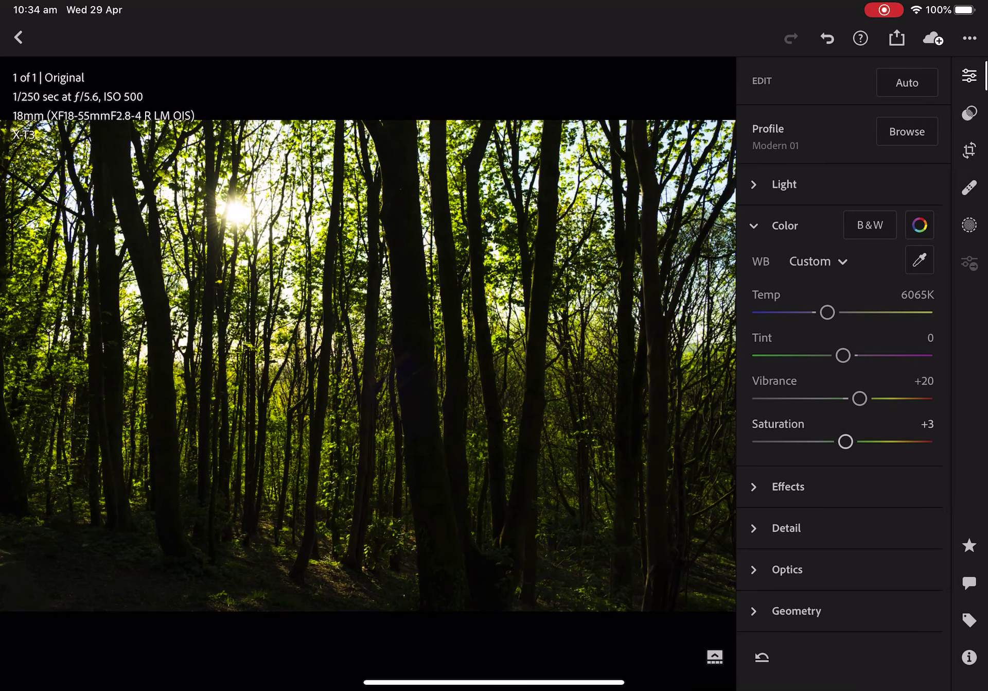
Compare against the original, collapse Color, and open selective edits.
click(368, 365)
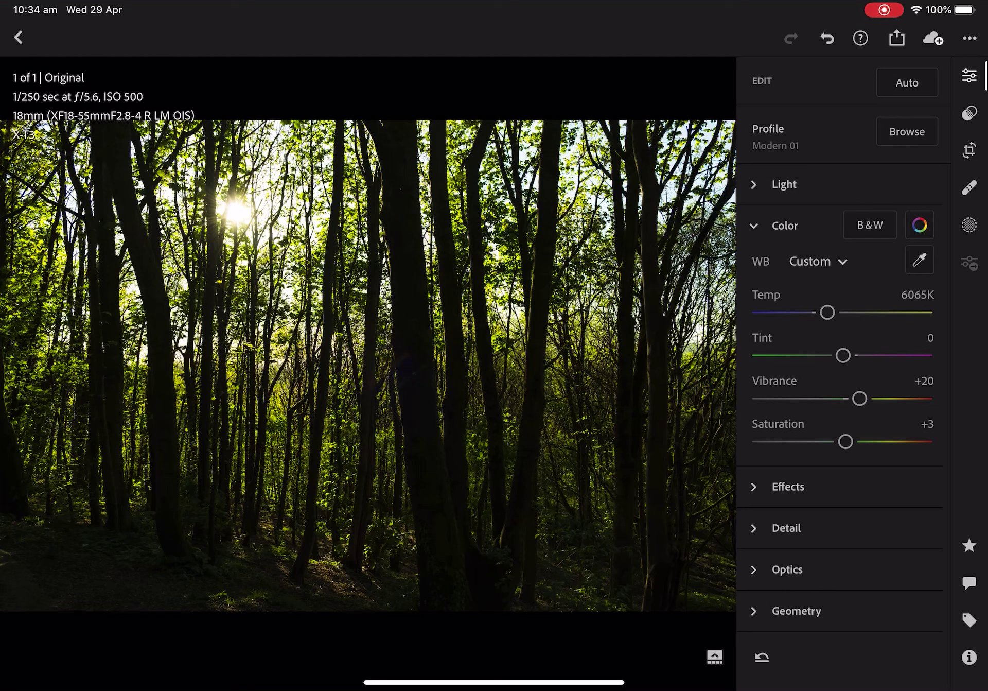
click(785, 226)
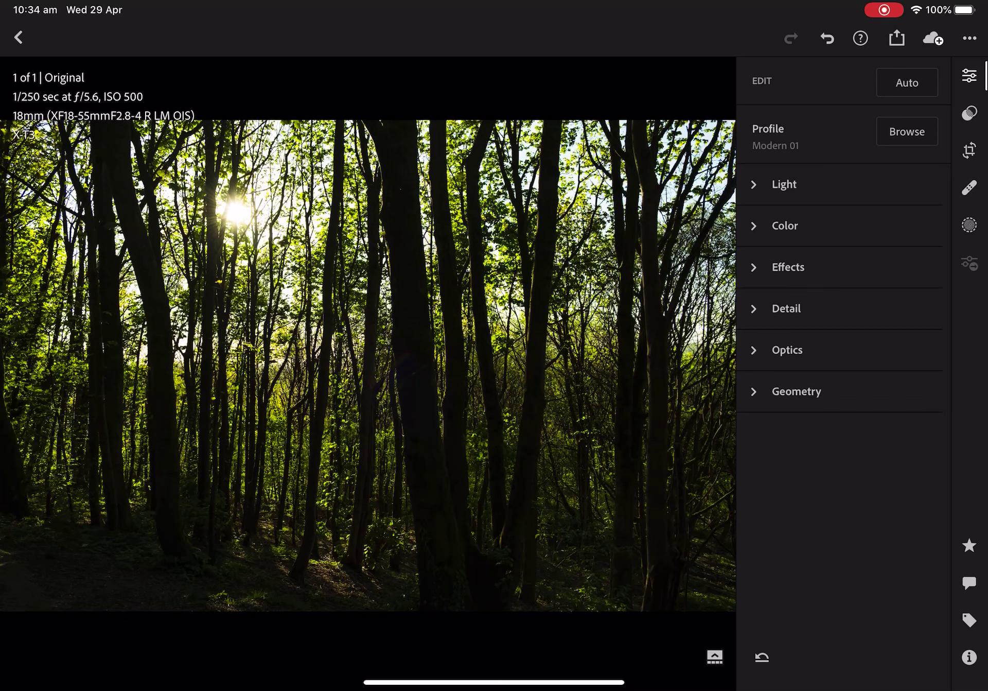
click(969, 225)
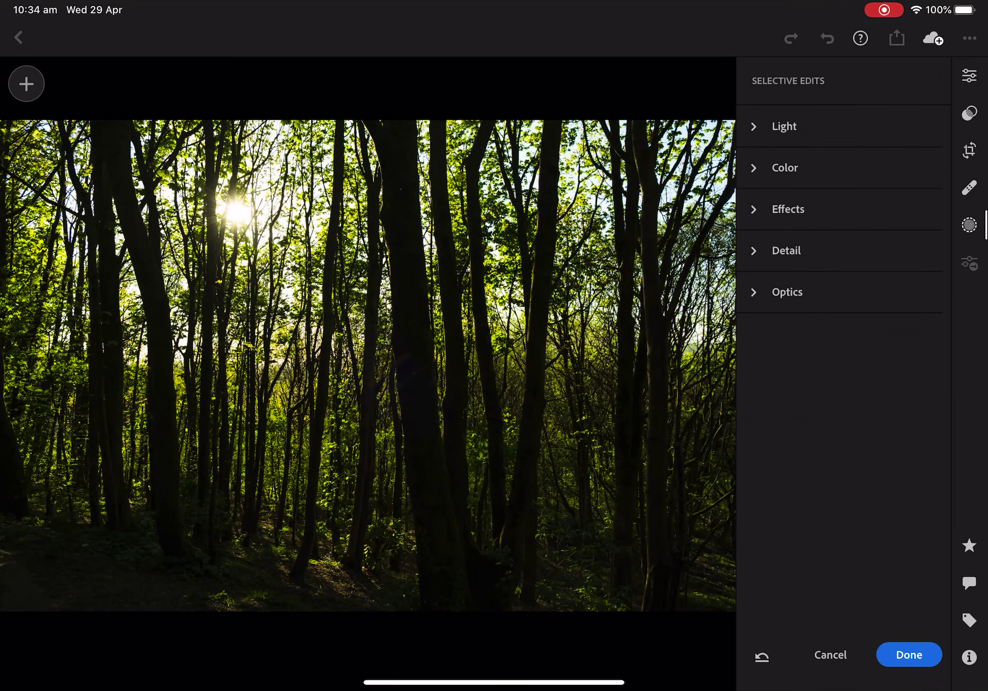
Add a Linear Gradient mask drawn down from the top of the photo.
click(27, 83)
click(97, 82)
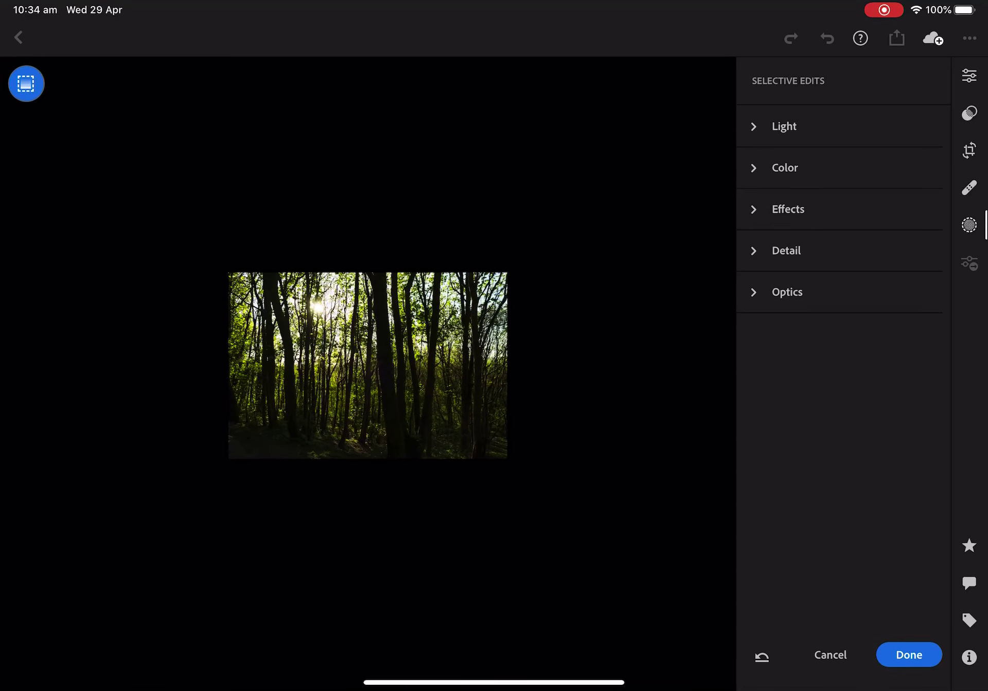
drag(382, 67, 381, 244)
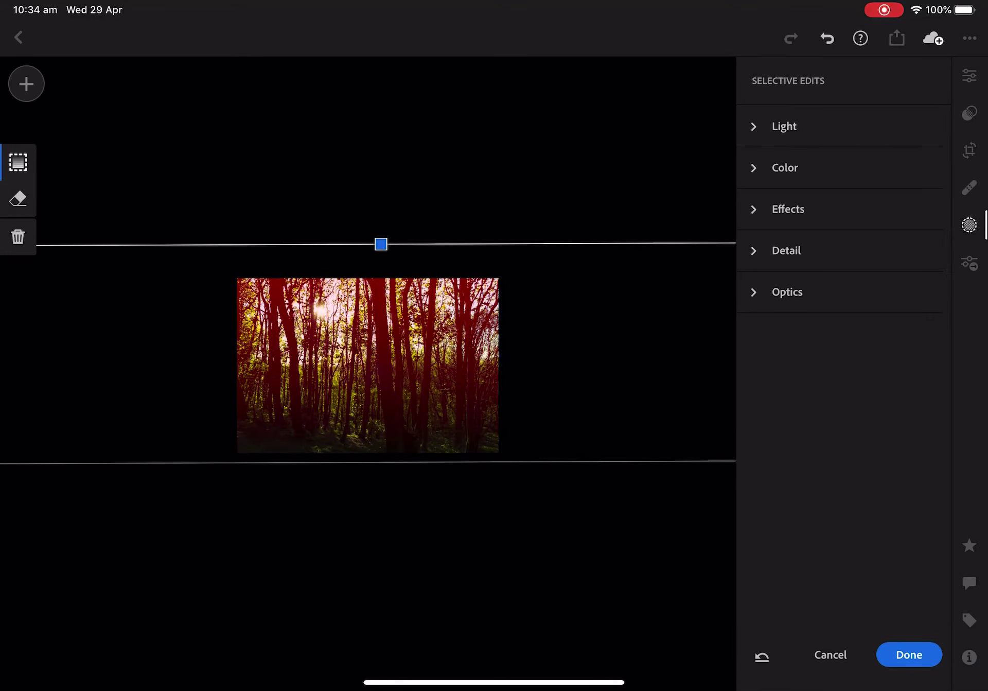
Give the gradient Temp -32, Tint +35, Saturation +51 and a blue tint colour.
click(785, 167)
drag(752, 378, 871, 363)
mouse_move(843, 218)
mouse_down()
mouse_move(781, 218)
mouse_move(841, 218)
mouse_move(816, 218)
mouse_up()
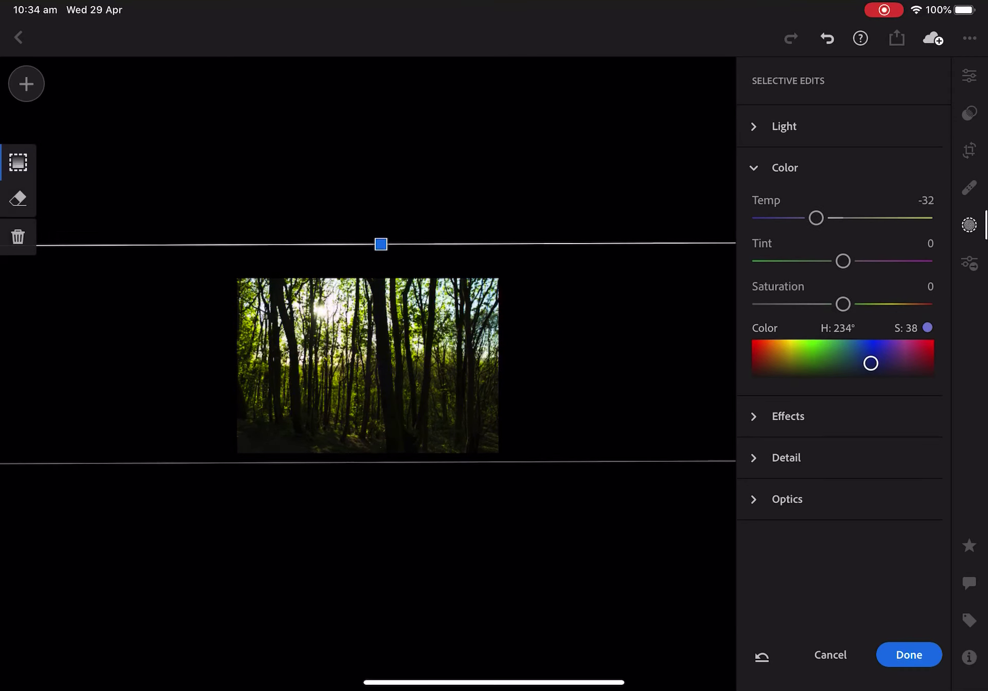
drag(844, 261, 872, 261)
mouse_move(843, 304)
mouse_down()
mouse_move(912, 303)
mouse_move(886, 303)
mouse_up()
mouse_move(871, 363)
mouse_down()
mouse_move(876, 342)
mouse_move(881, 360)
mouse_move(887, 344)
mouse_move(884, 355)
mouse_up()
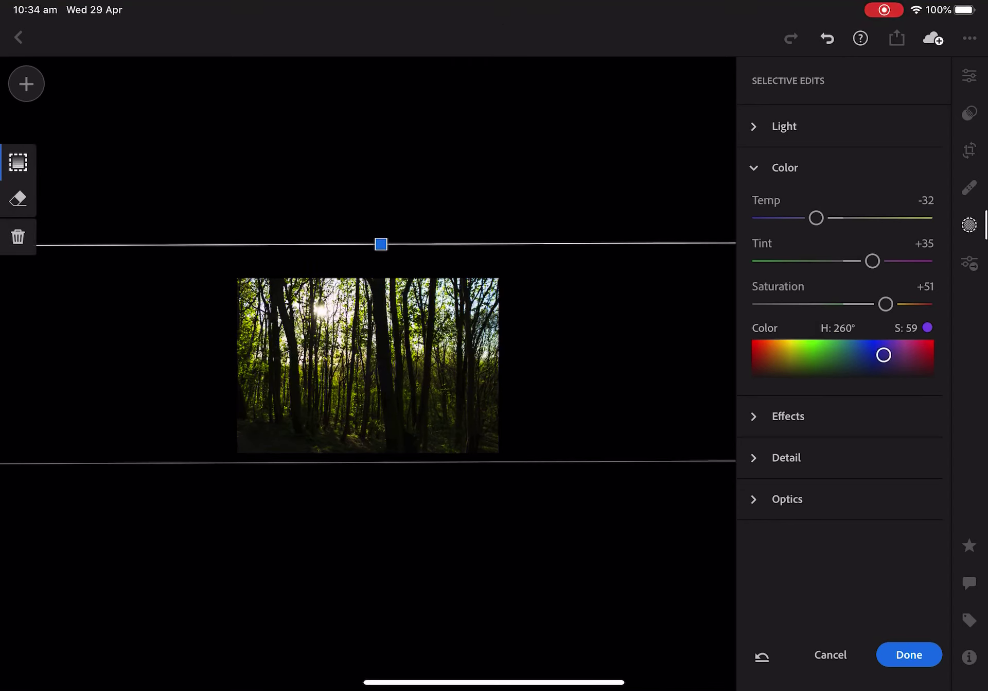
Lower the gradient's Highlights to -77 and Shadows to -29, then commit it.
click(784, 126)
mouse_move(843, 176)
mouse_down()
mouse_move(788, 176)
mouse_move(846, 177)
mouse_up()
mouse_move(843, 263)
mouse_down()
mouse_move(787, 262)
mouse_move(870, 262)
mouse_move(774, 262)
mouse_up()
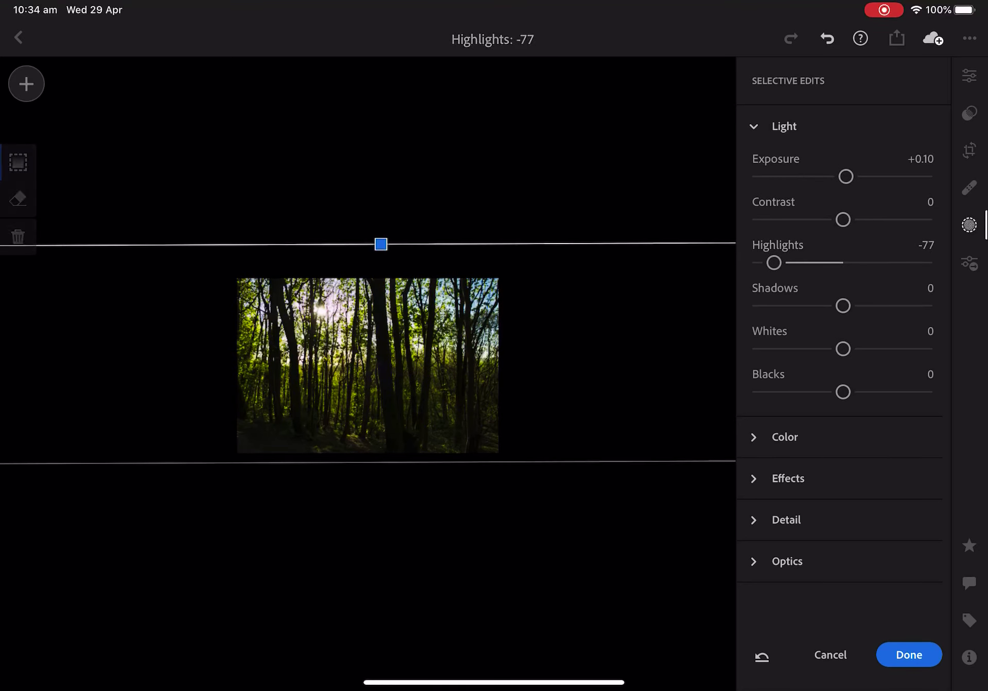
drag(843, 306, 813, 306)
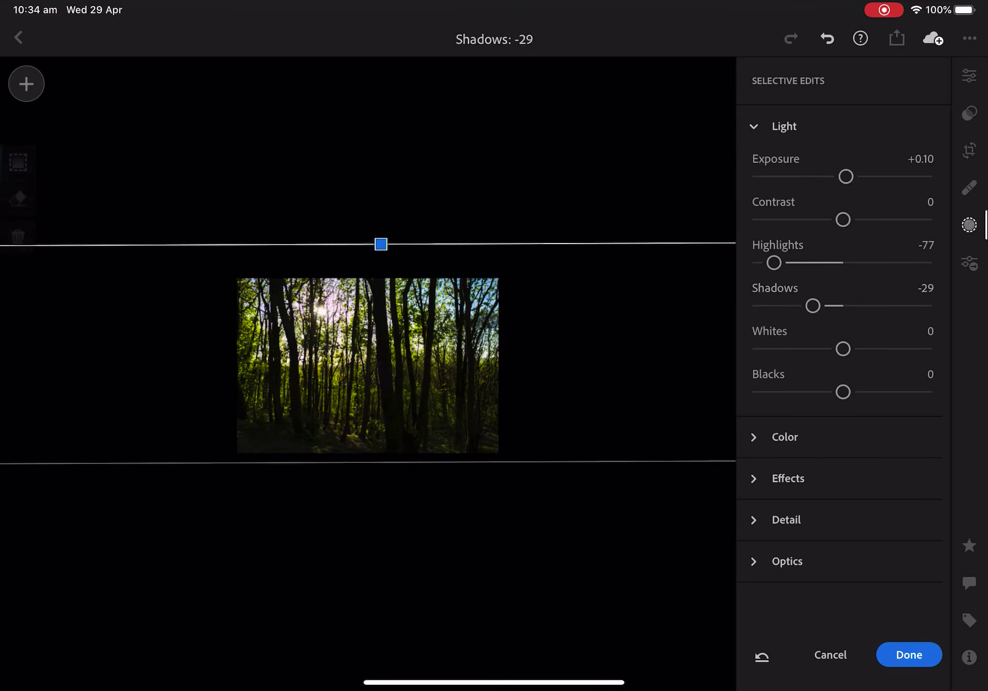
click(909, 655)
double_click(367, 365)
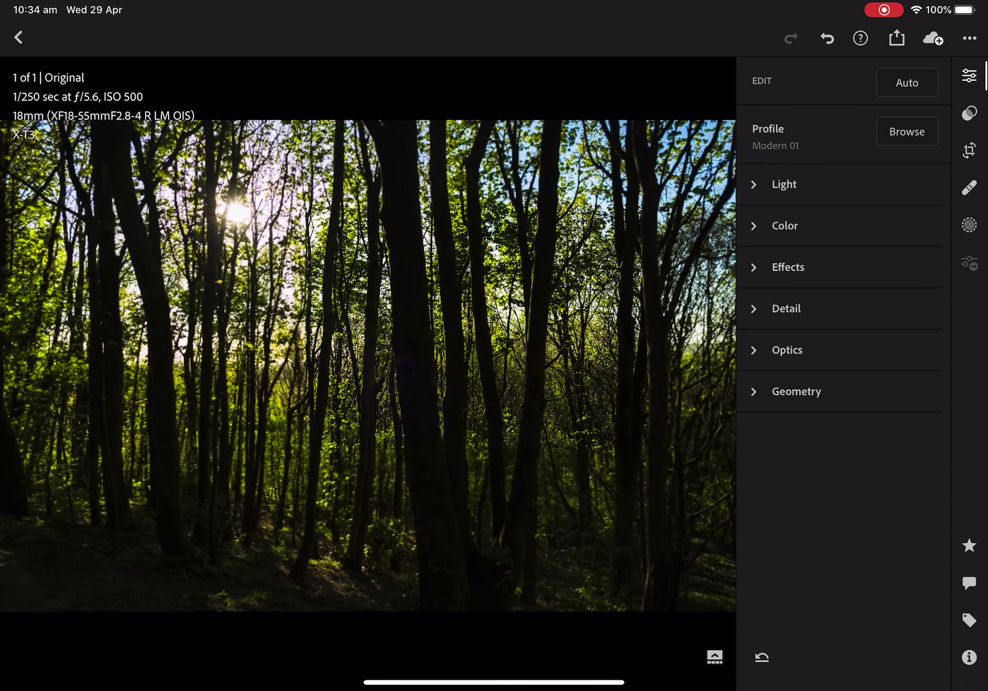
Add a Radial Gradient mask placed over the sun.
click(970, 224)
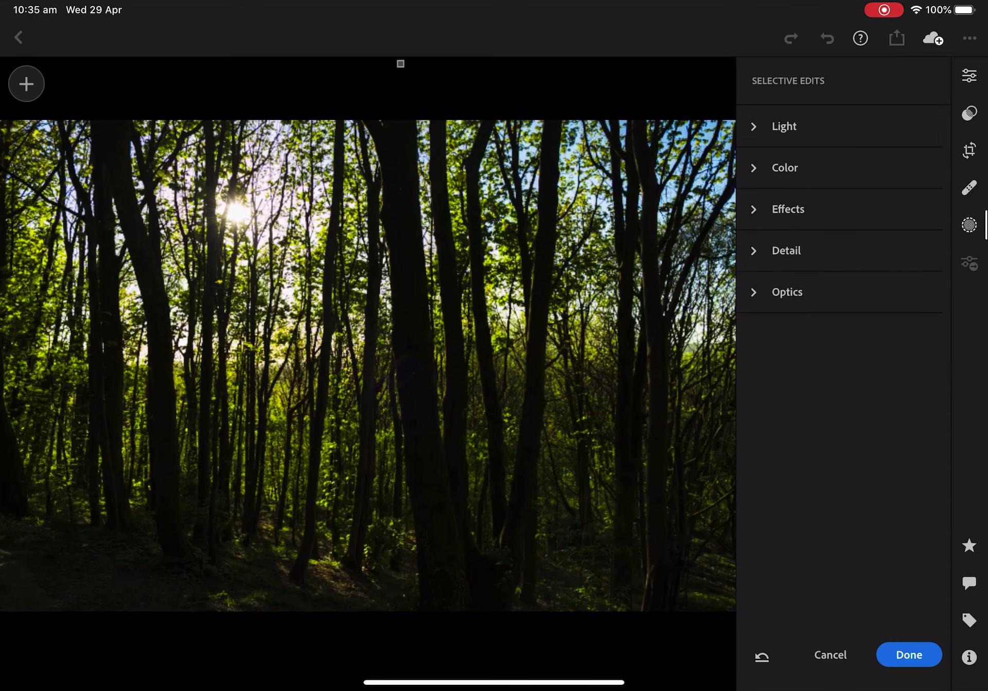
click(26, 84)
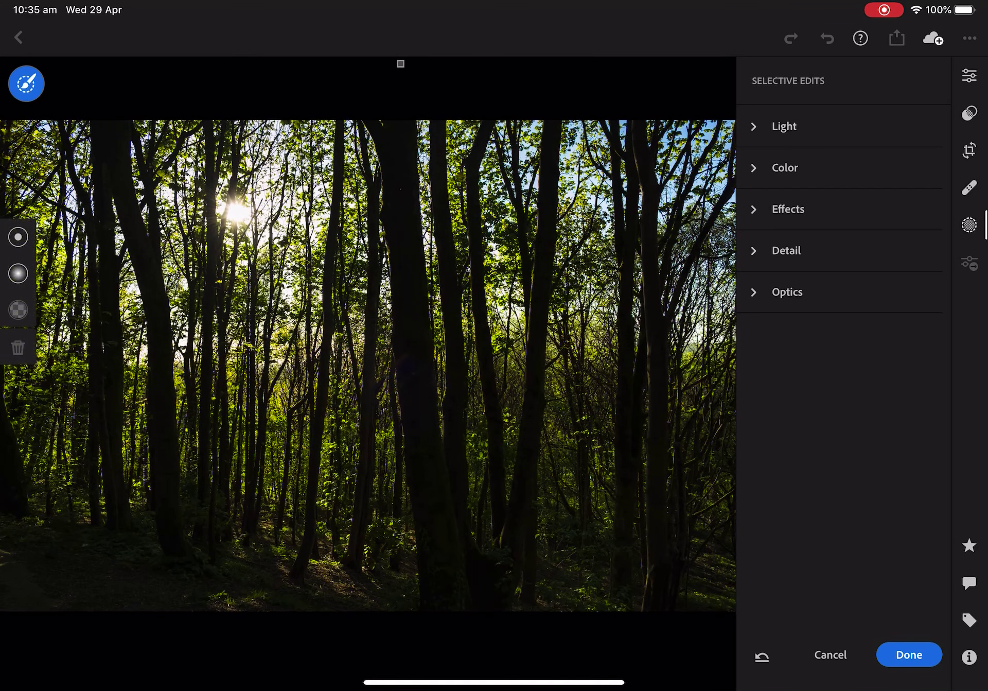
click(26, 83)
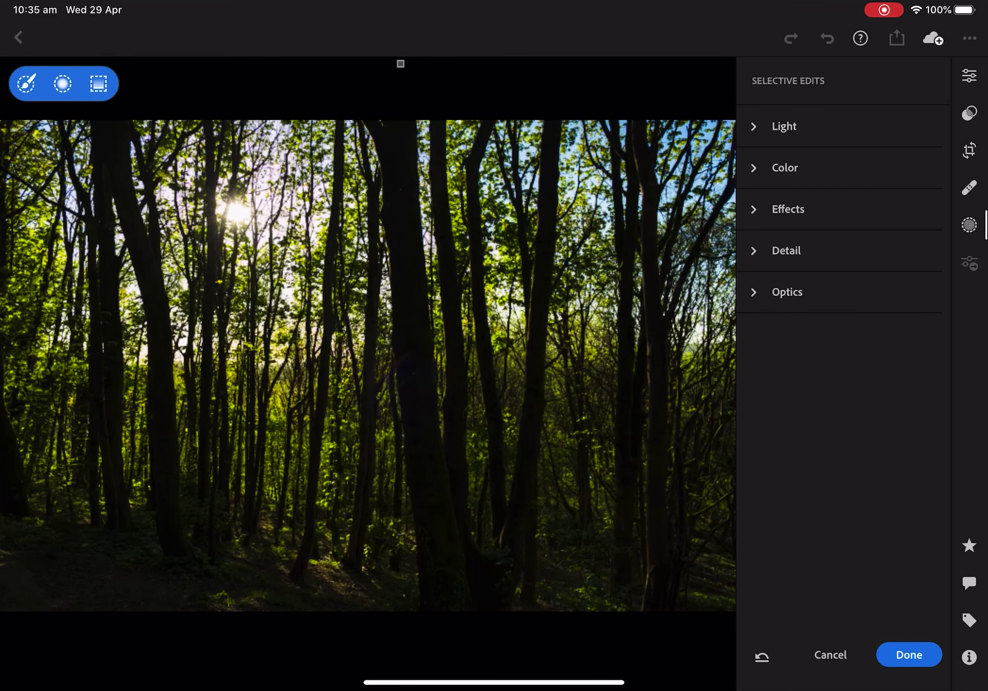
click(26, 83)
click(64, 82)
click(230, 205)
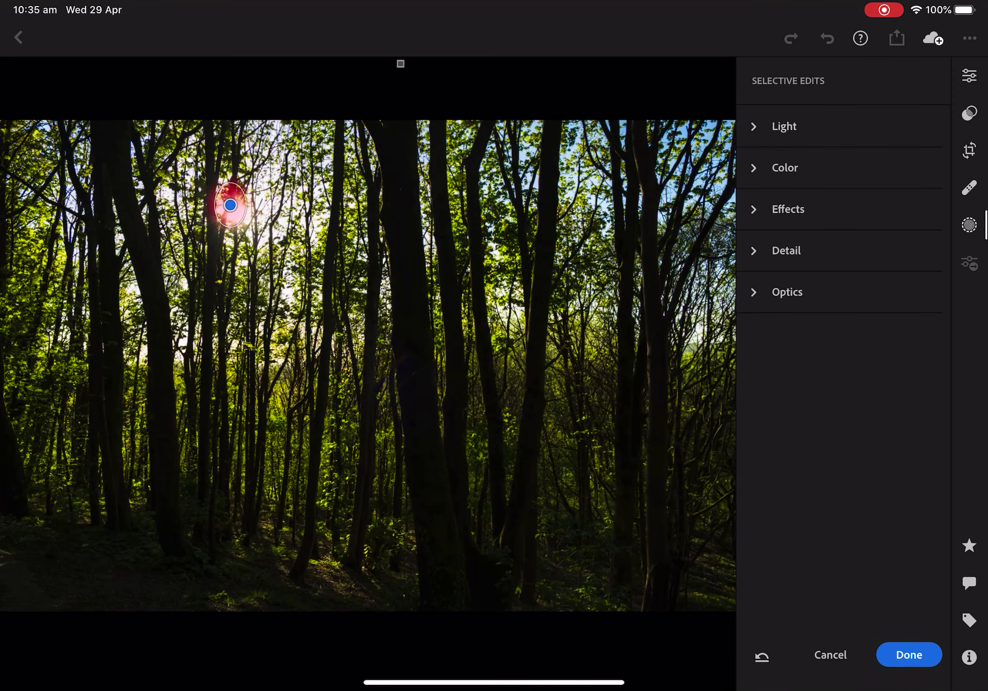
mouse_move(230, 204)
mouse_down()
mouse_move(251, 231)
mouse_move(235, 214)
mouse_up()
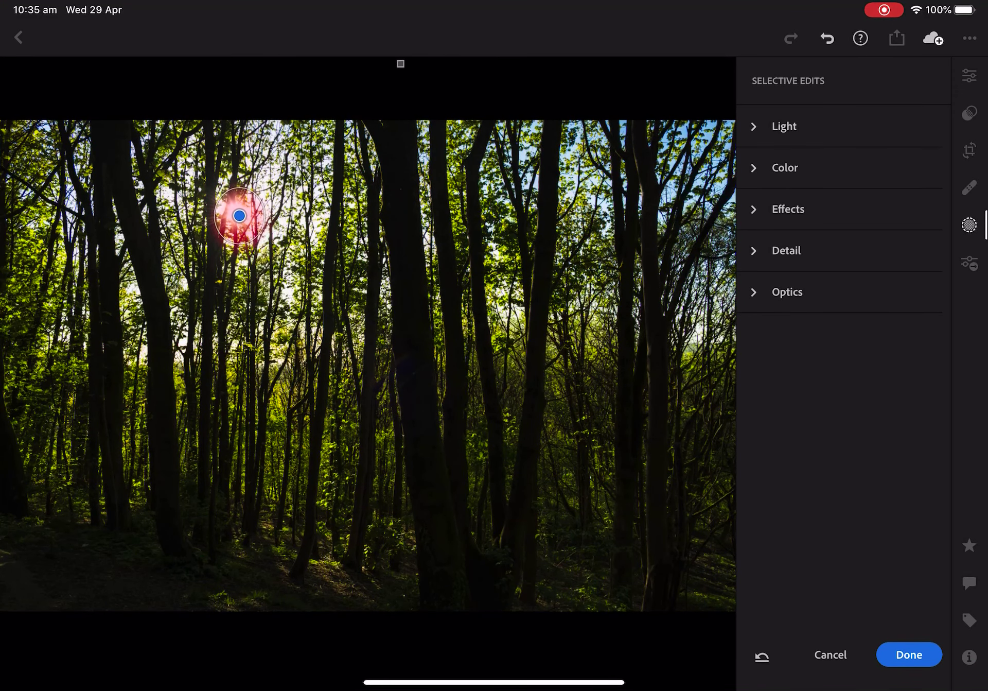
Set the radial mask to Temp +84, Tint +70, Saturation +31 with golden hue 43.
click(785, 168)
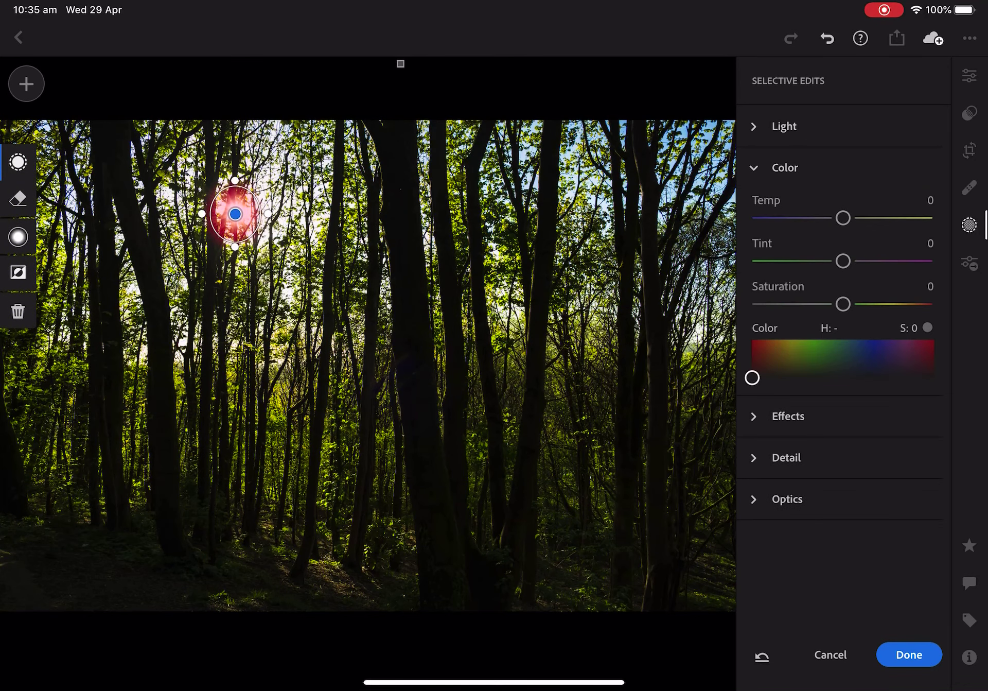
drag(843, 218, 913, 218)
mouse_move(752, 378)
mouse_down()
mouse_move(798, 361)
mouse_move(774, 350)
mouse_up()
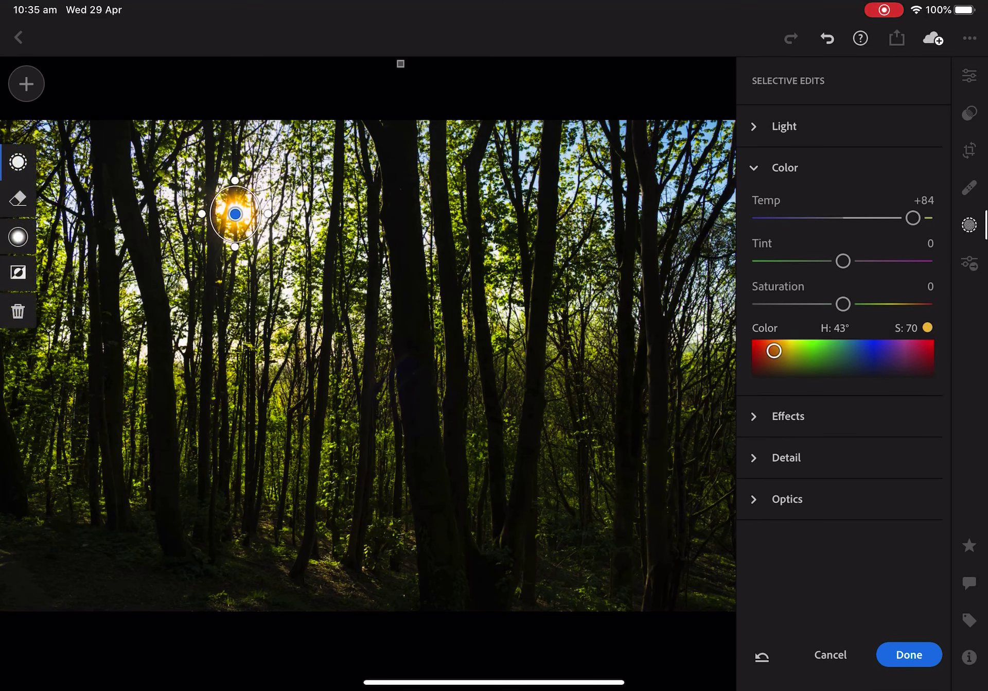
mouse_move(843, 261)
mouse_down()
mouse_move(777, 261)
mouse_move(924, 261)
mouse_move(902, 261)
mouse_up()
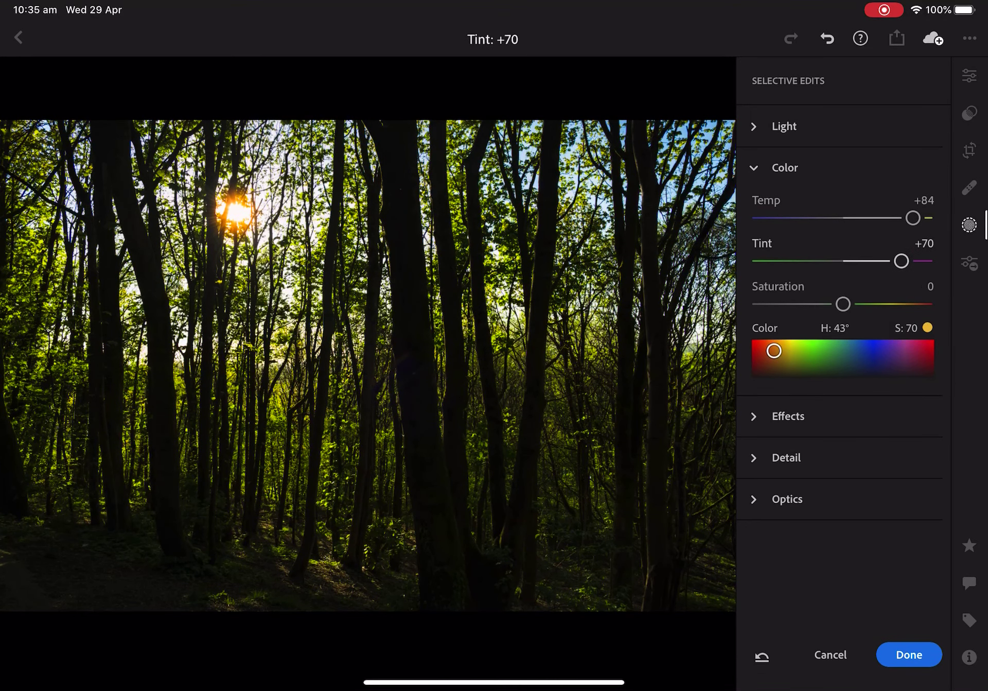
mouse_move(843, 304)
mouse_down()
mouse_move(897, 303)
mouse_move(869, 304)
mouse_up()
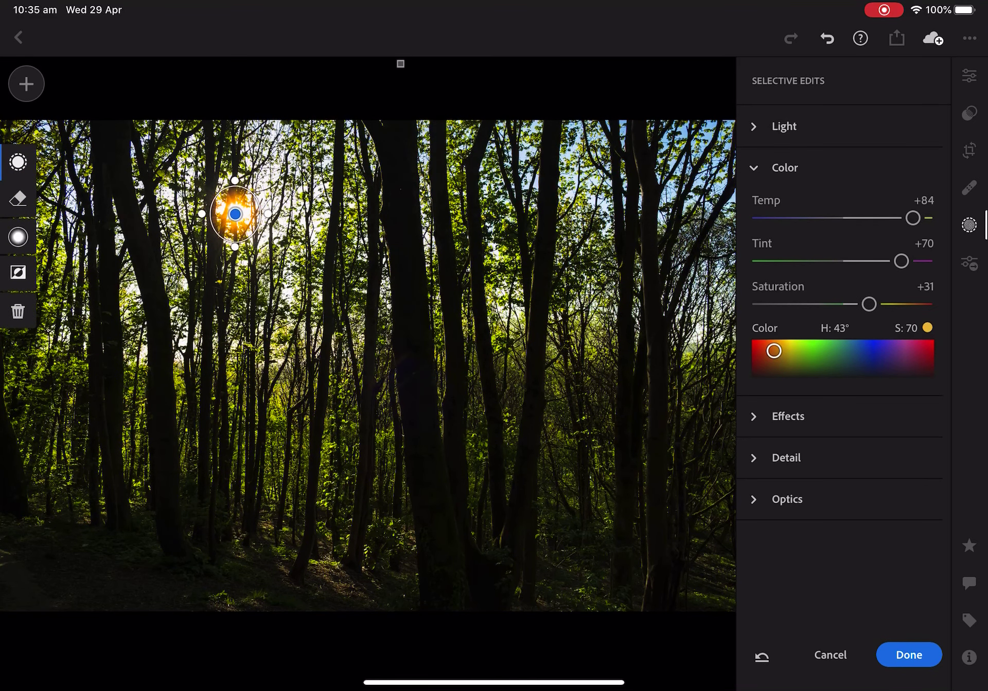
Soften the radial mask's feathered edge to 75%.
drag(252, 230, 254, 231)
mouse_move(17, 237)
mouse_down()
mouse_move(17, 216)
mouse_move(18, 238)
mouse_up()
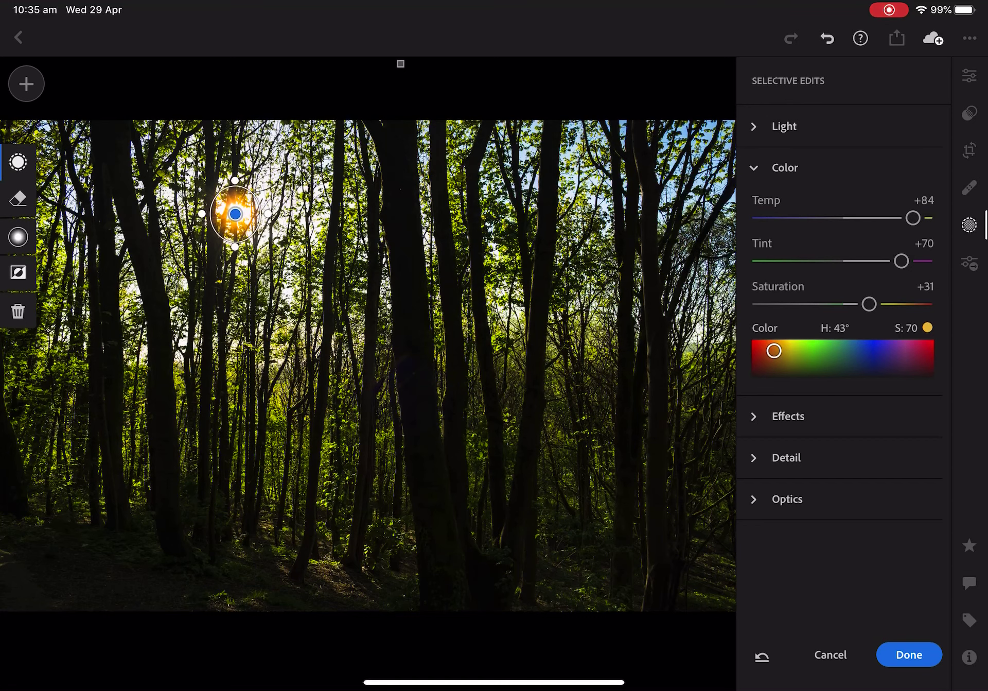
click(788, 416)
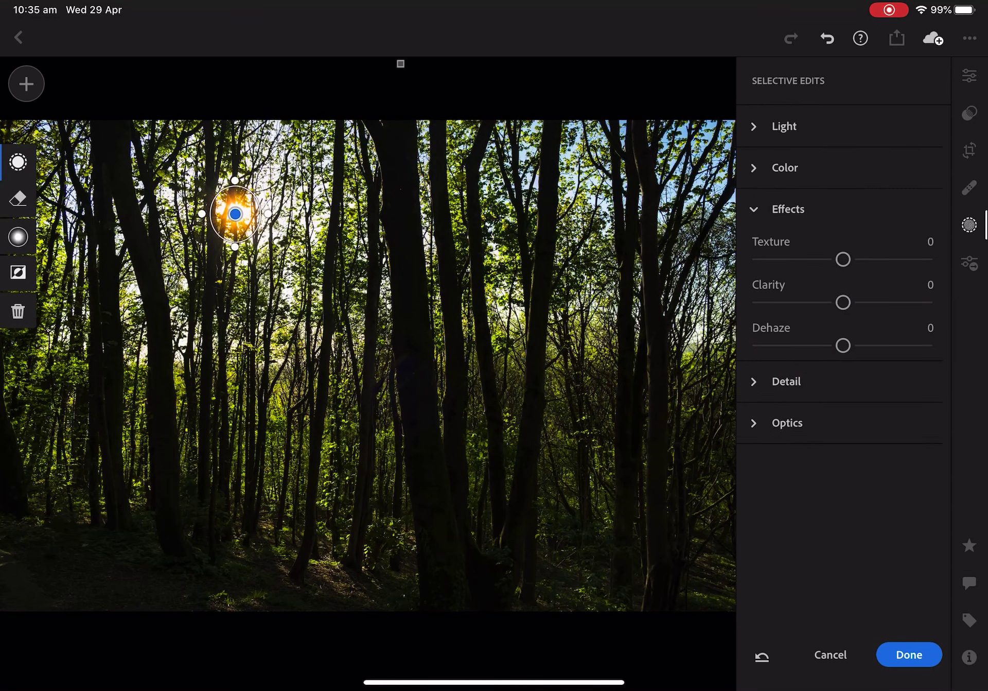
Give the sun mask Texture +100, Clarity +100, Dehaze -100 and Sharpness +91, then commit.
mouse_move(843, 259)
mouse_down()
mouse_move(803, 259)
mouse_move(926, 259)
mouse_up()
drag(843, 302, 927, 303)
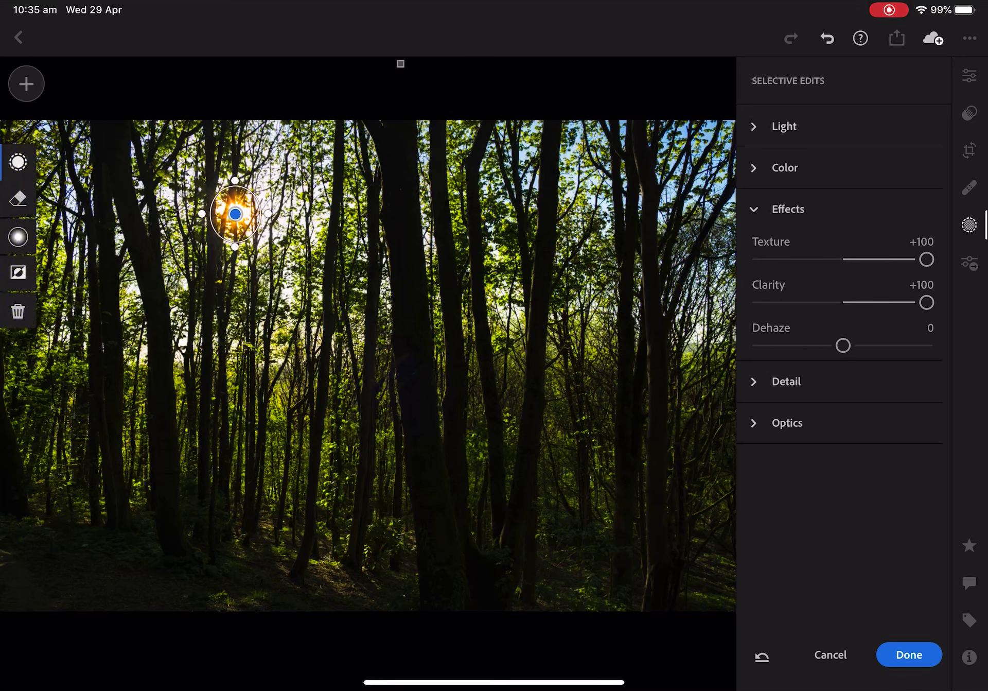
mouse_move(843, 345)
mouse_down()
mouse_move(803, 346)
mouse_move(926, 345)
mouse_move(759, 345)
mouse_up()
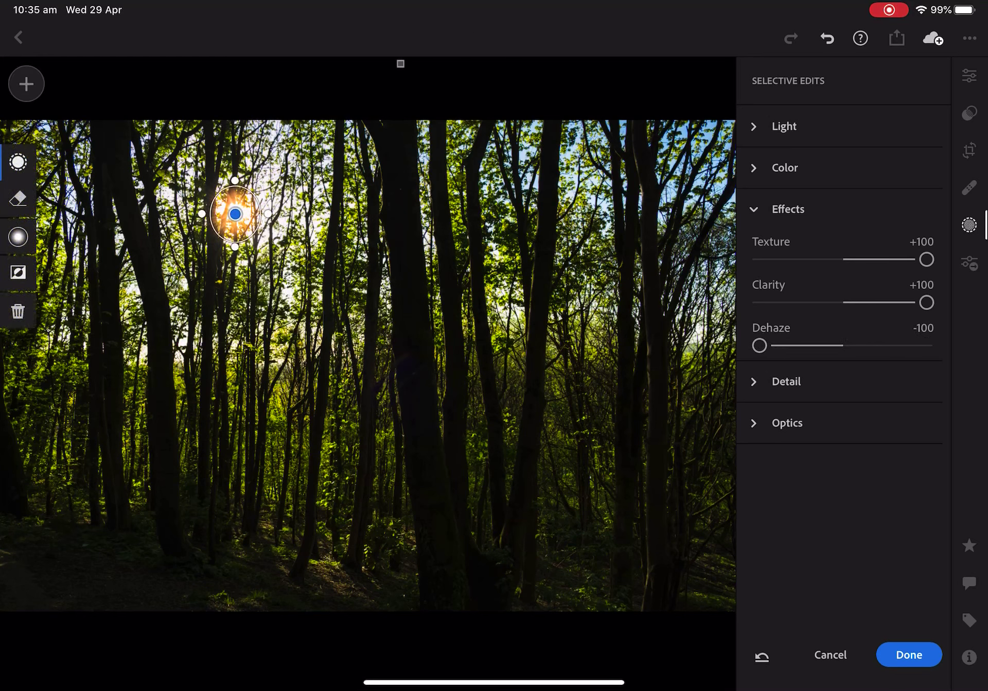
click(787, 381)
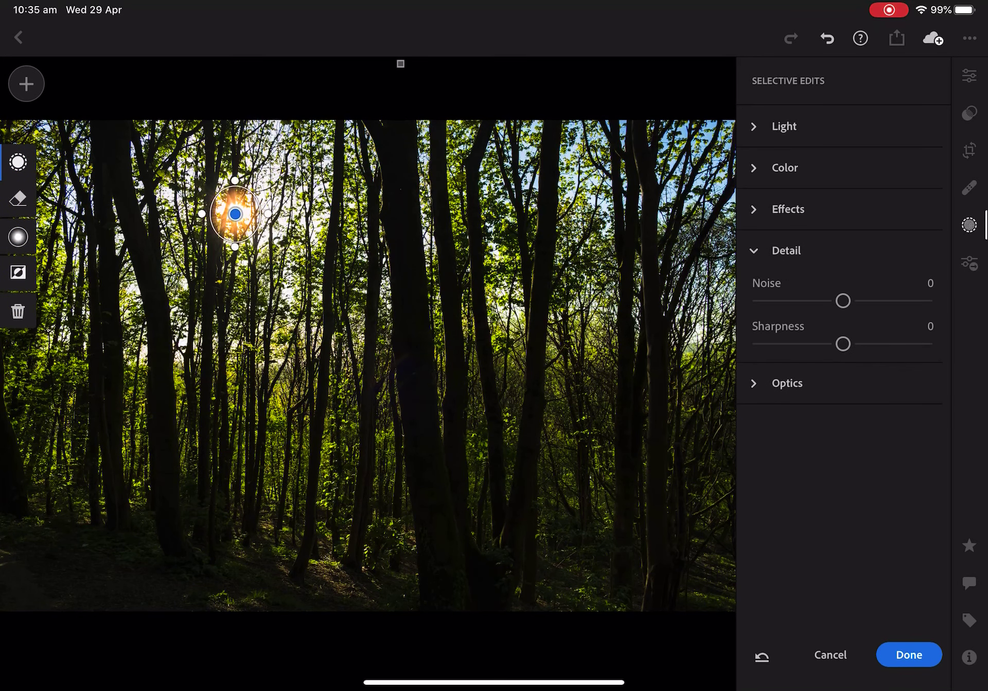
drag(843, 344, 919, 343)
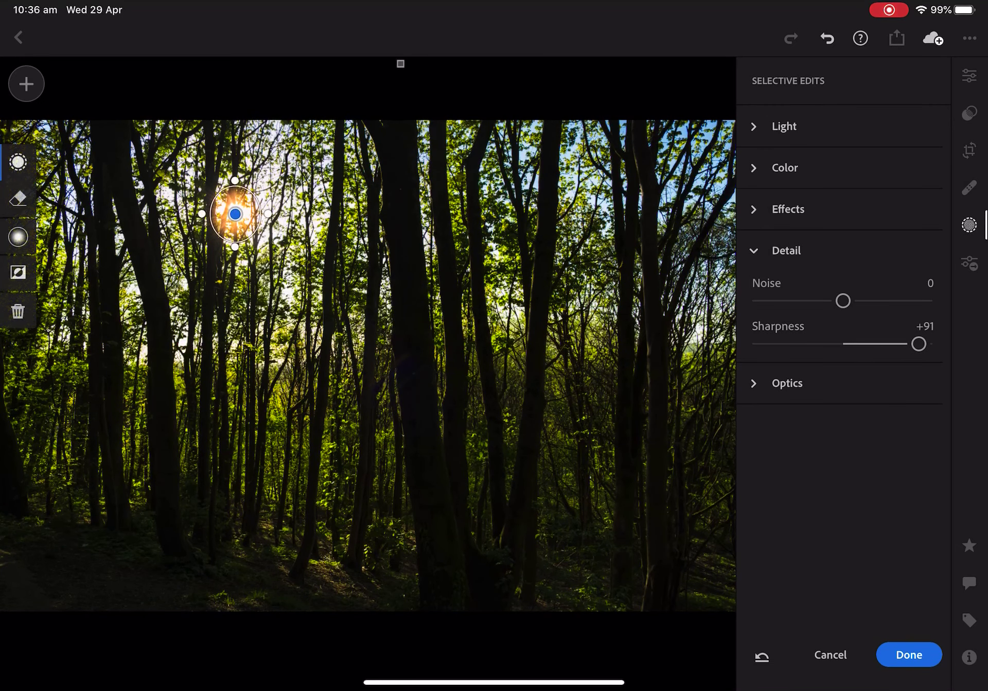
click(841, 382)
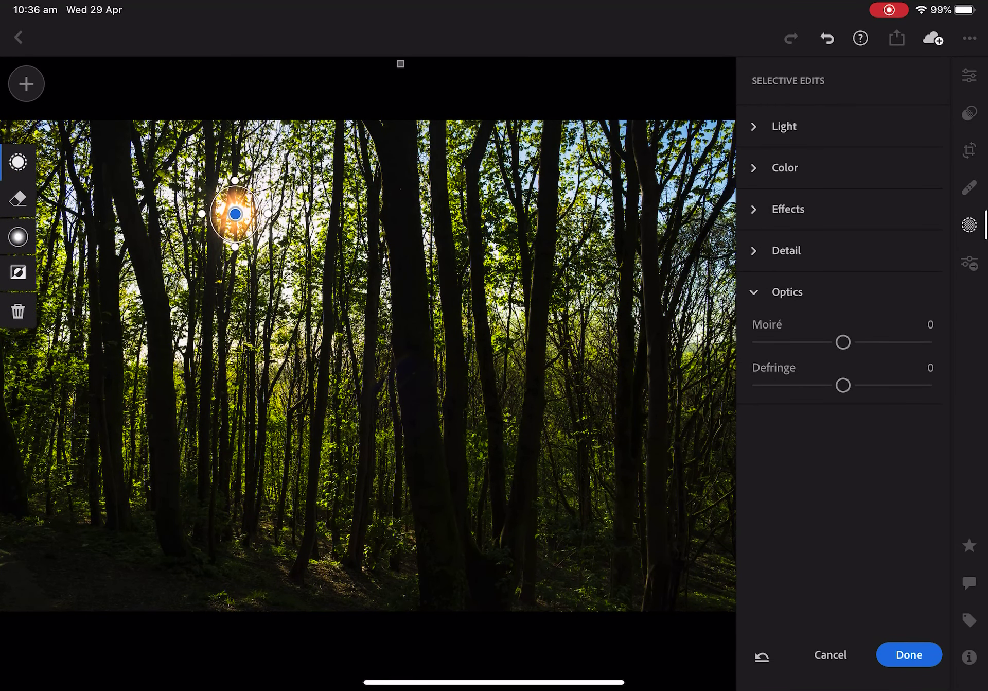
click(909, 654)
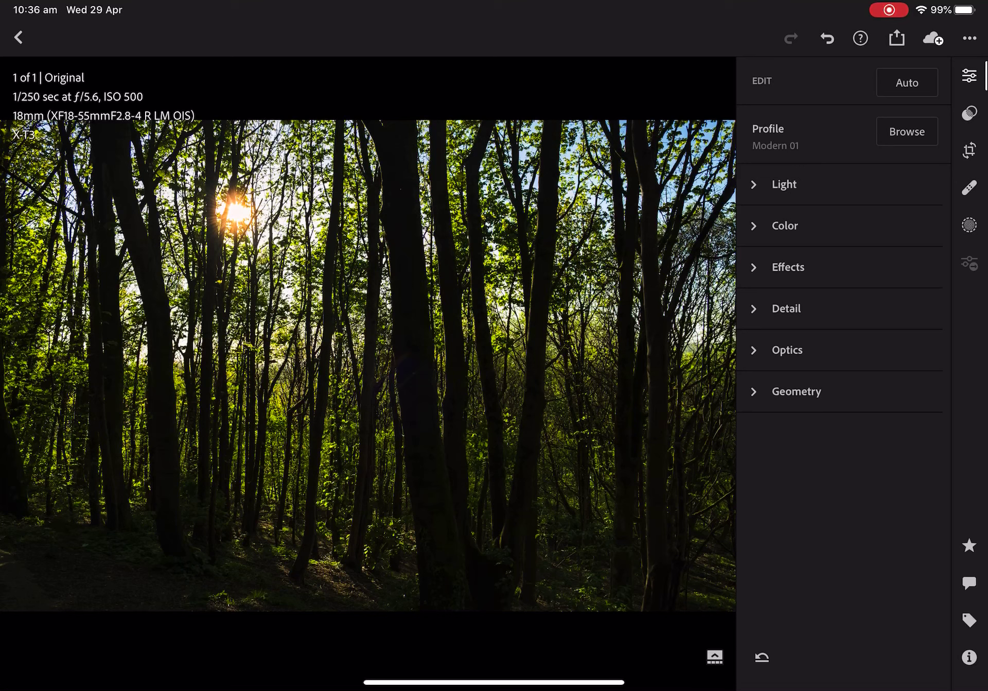
In Color Mix, lower red saturation and set Green Hue +46, Saturation -23.
click(785, 226)
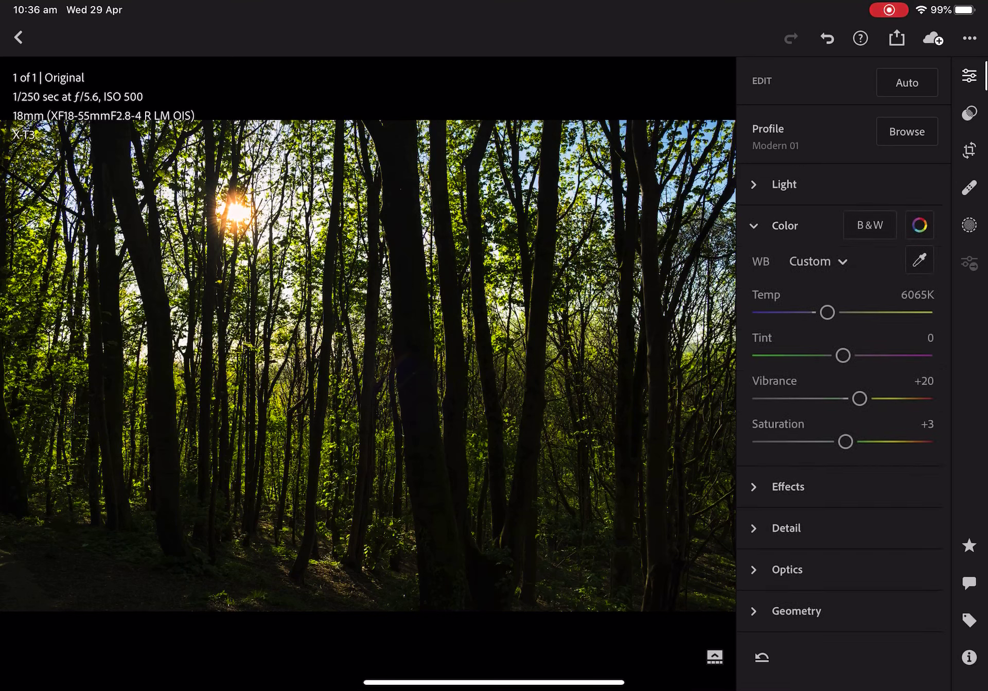
click(920, 225)
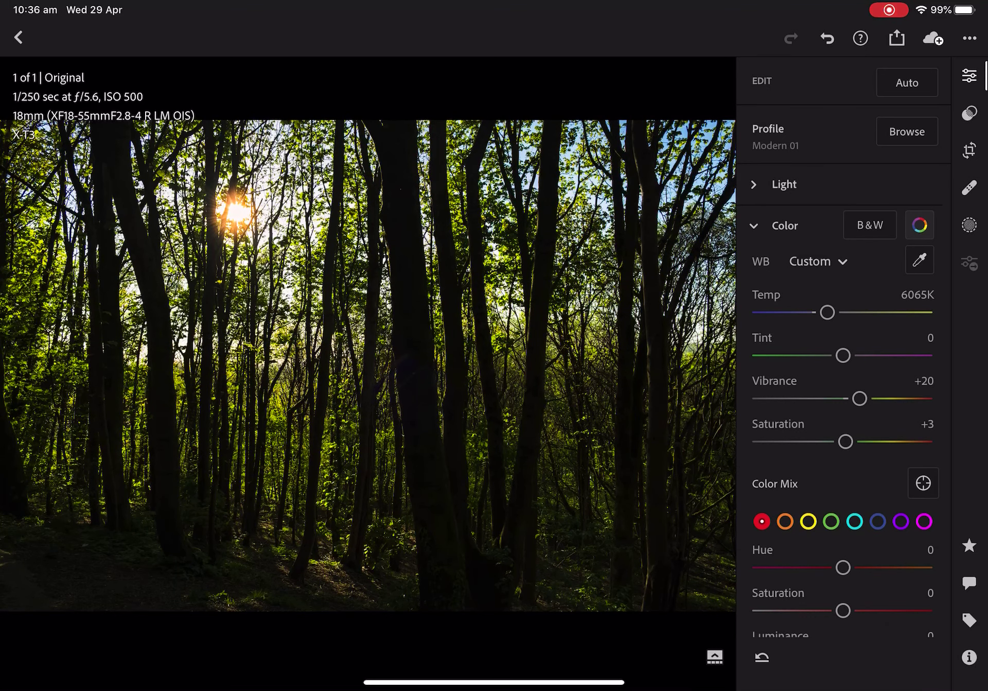
mouse_move(843, 611)
mouse_down()
mouse_move(762, 611)
mouse_move(825, 610)
mouse_up()
click(832, 521)
mouse_move(844, 567)
mouse_down()
mouse_move(891, 567)
mouse_move(881, 567)
mouse_up()
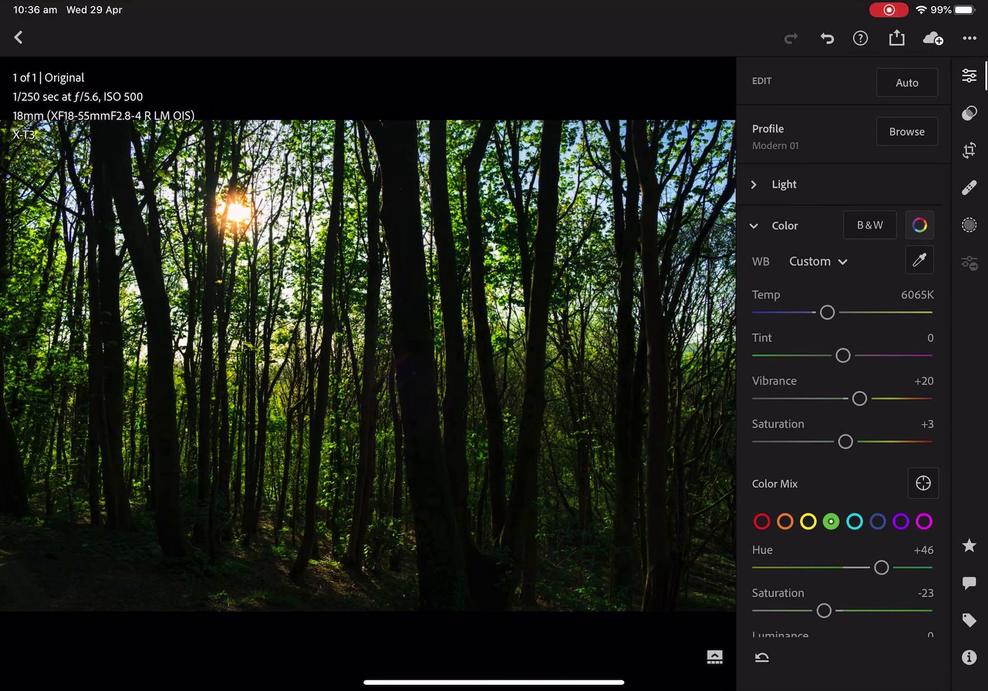
scroll(844, 371, down, 3)
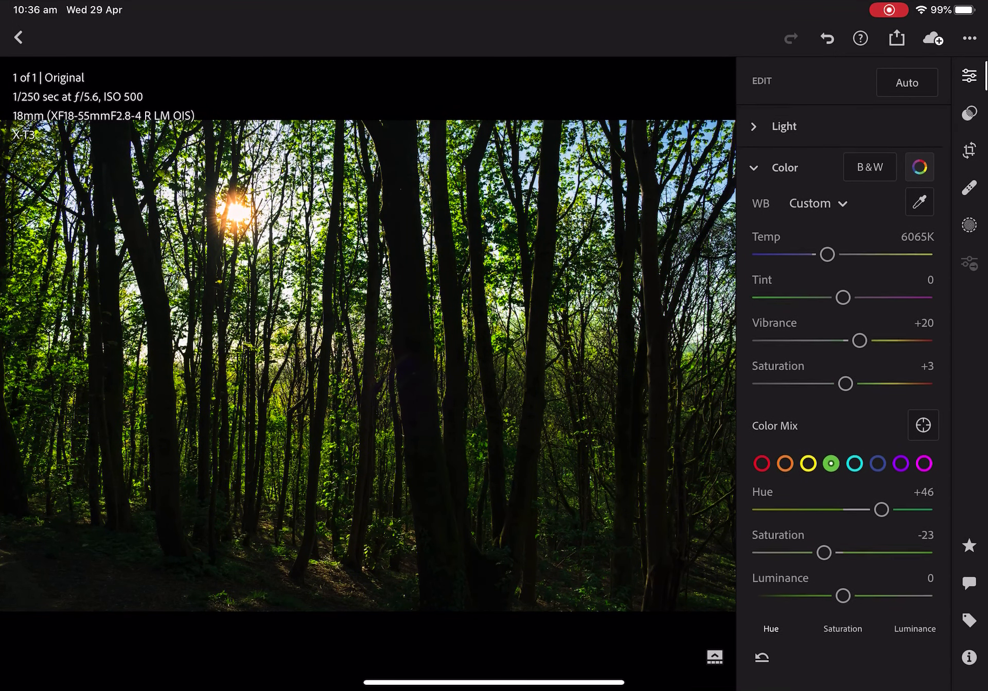
mouse_move(843, 574)
mouse_down()
mouse_move(805, 574)
mouse_move(868, 574)
mouse_move(770, 574)
mouse_move(847, 574)
mouse_up()
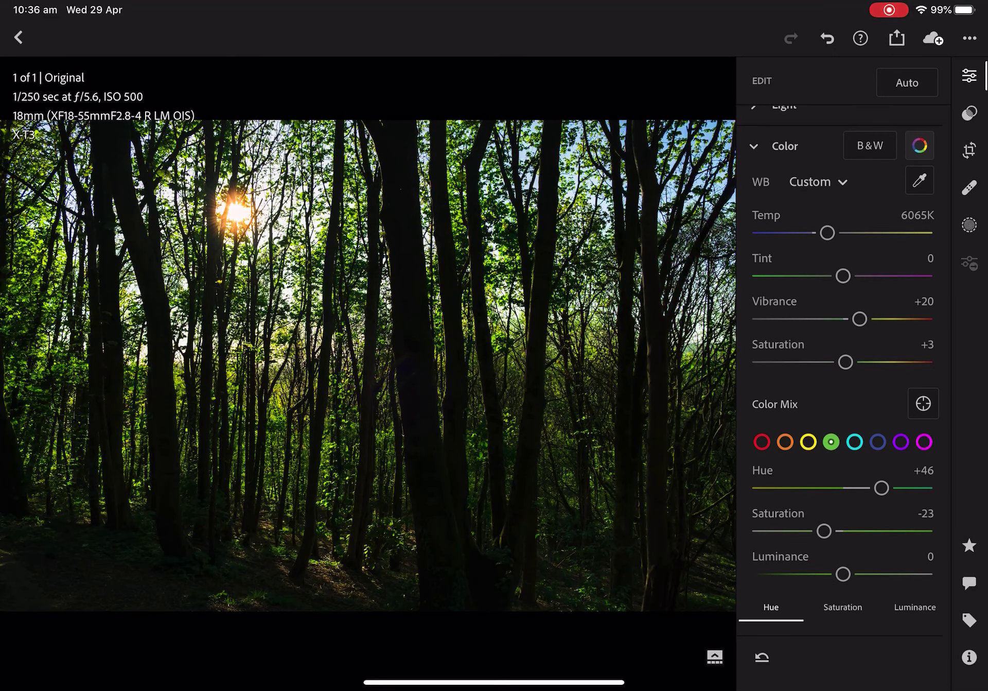
Set Aqua Saturation +35, Luminance -35 and Blue Saturation +26, Luminance +26.
click(855, 441)
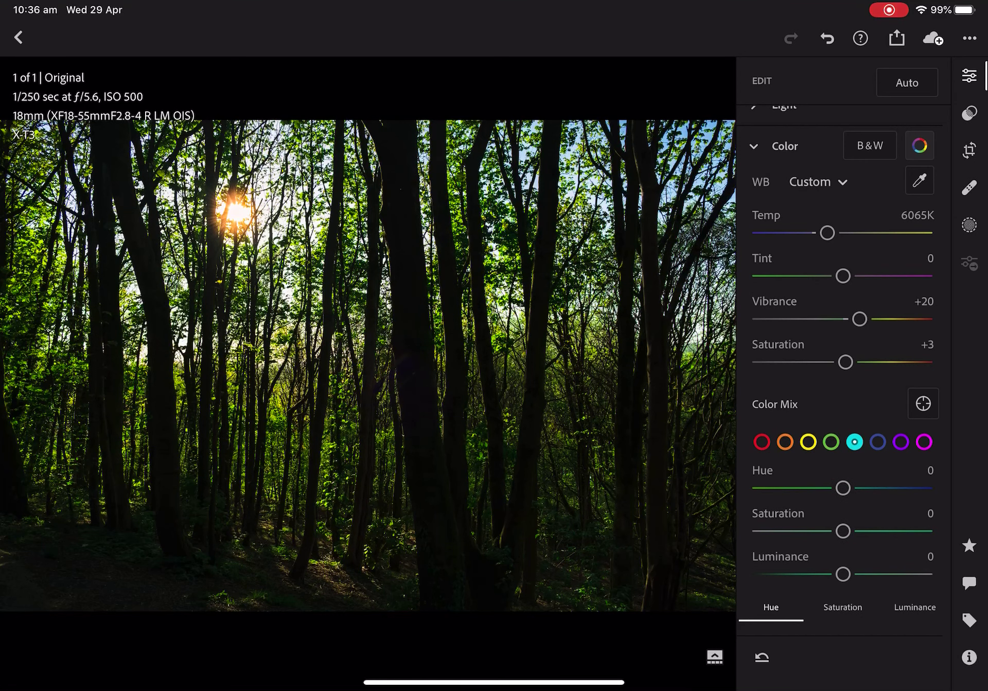
mouse_move(843, 530)
mouse_down()
mouse_move(912, 530)
mouse_move(873, 531)
mouse_up()
mouse_move(843, 574)
mouse_down()
mouse_move(883, 574)
mouse_move(794, 574)
mouse_move(814, 574)
mouse_up()
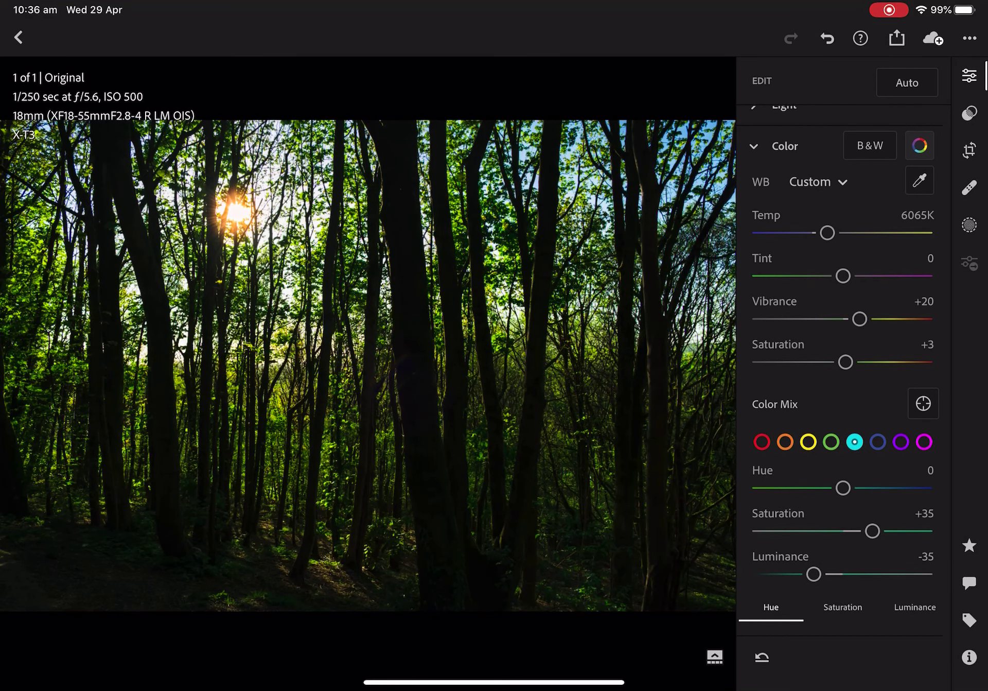
click(877, 441)
mouse_move(843, 531)
mouse_down()
mouse_move(892, 530)
mouse_move(866, 531)
mouse_up()
mouse_move(843, 574)
mouse_down()
mouse_move(783, 574)
mouse_move(866, 574)
mouse_up()
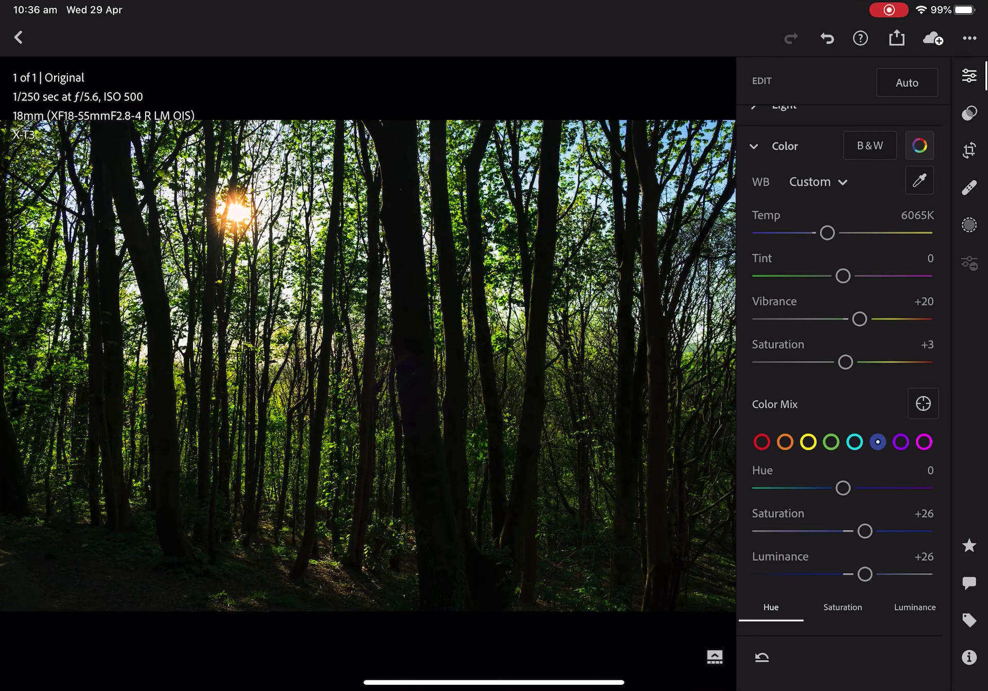
scroll(840, 371, down, 3)
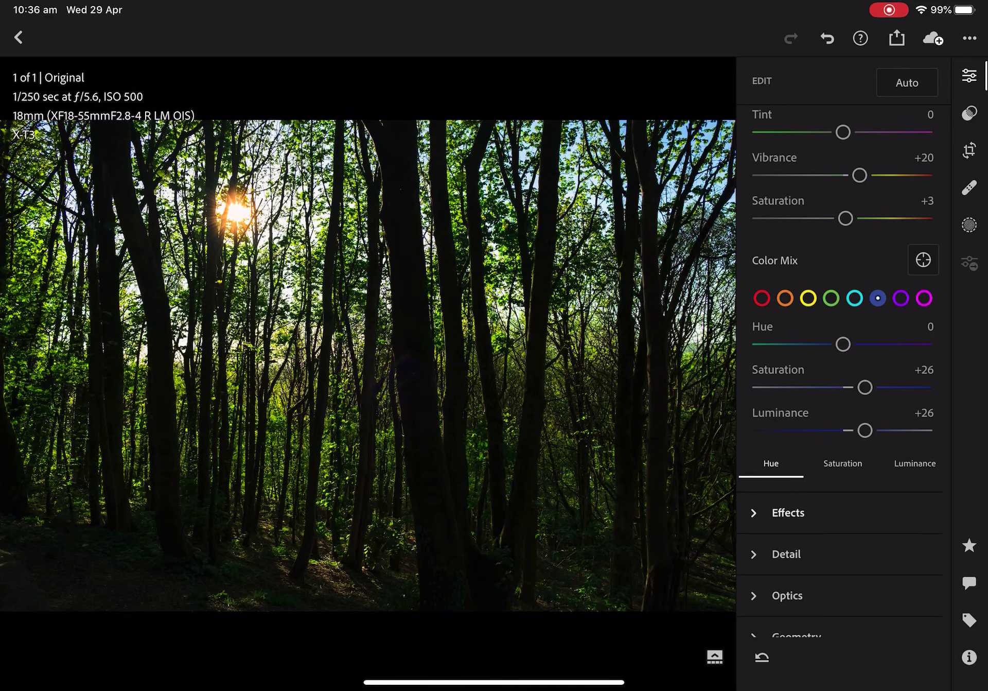
Add global Texture +28, Clarity +14 and Dehaze +3.
click(788, 513)
drag(844, 317, 869, 317)
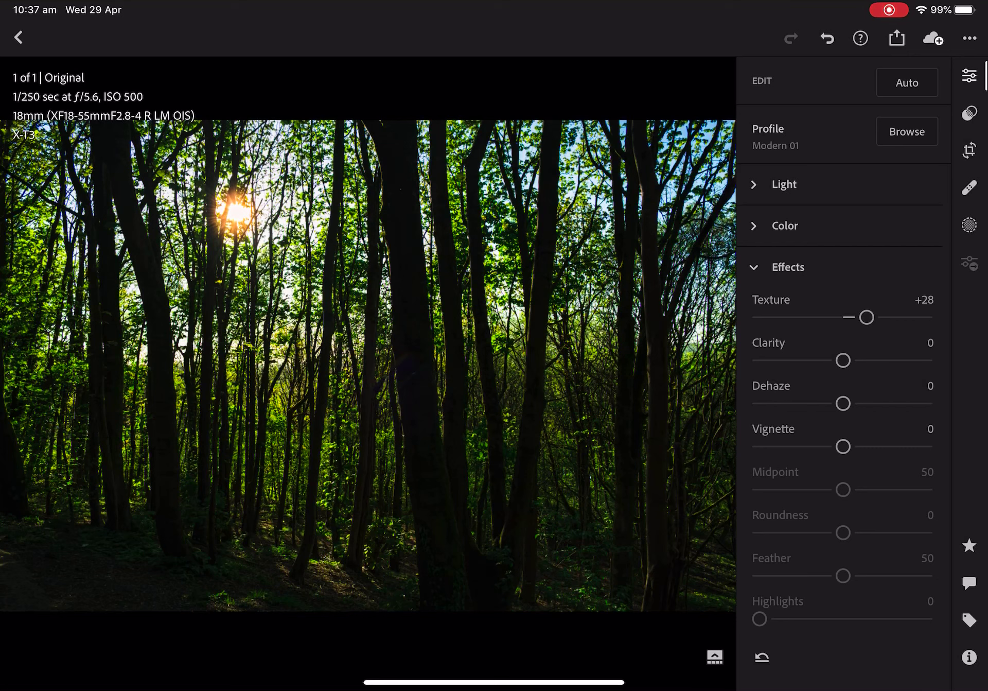
drag(843, 361, 855, 360)
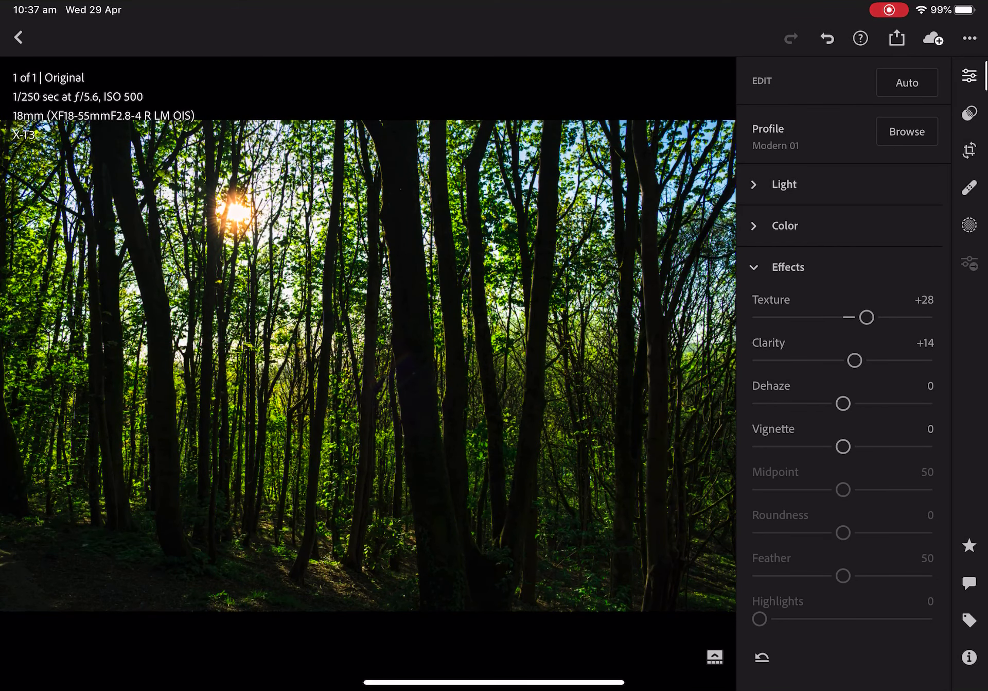
drag(843, 403, 846, 403)
Apply a subtle -8 vignette with fully soft feather and Highlights 4.
drag(843, 447, 759, 446)
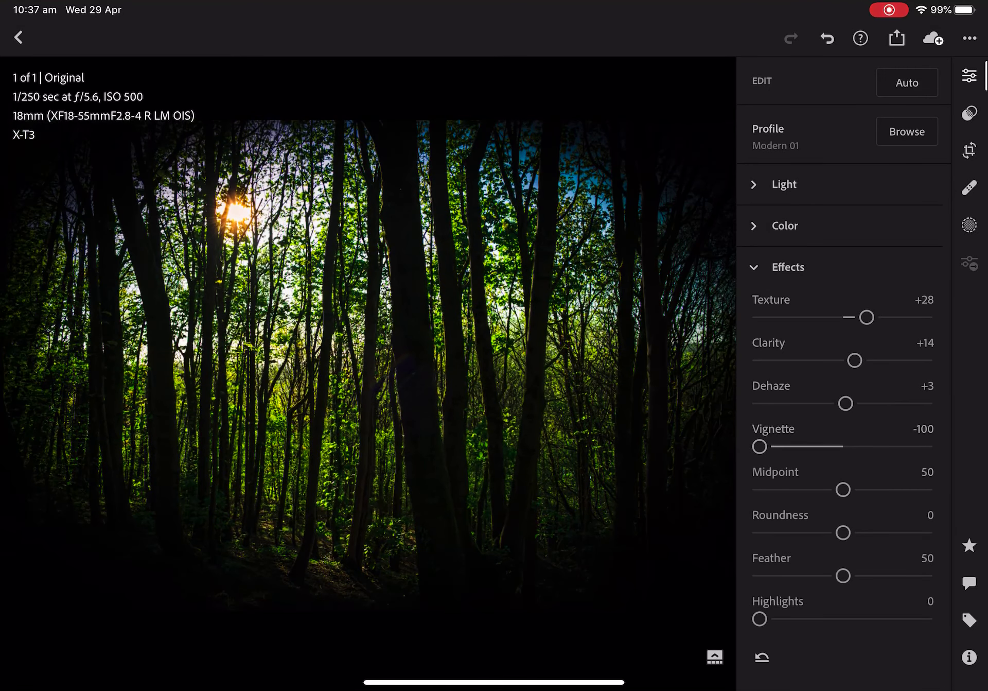
drag(844, 490, 760, 490)
mouse_move(844, 532)
mouse_down()
mouse_move(803, 533)
mouse_move(927, 533)
mouse_up()
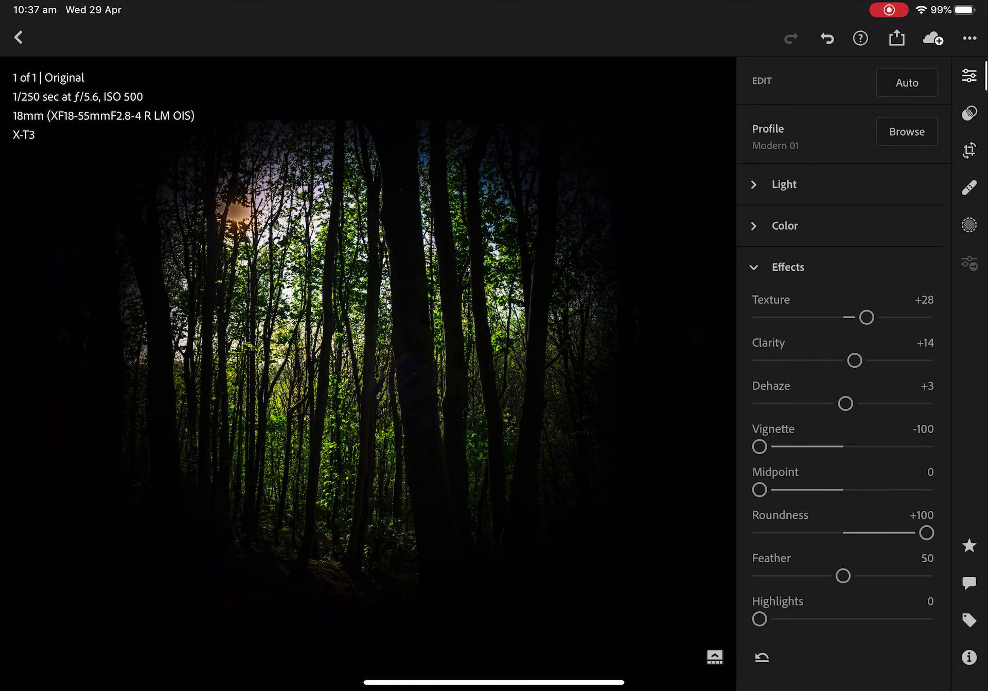
drag(843, 575, 927, 575)
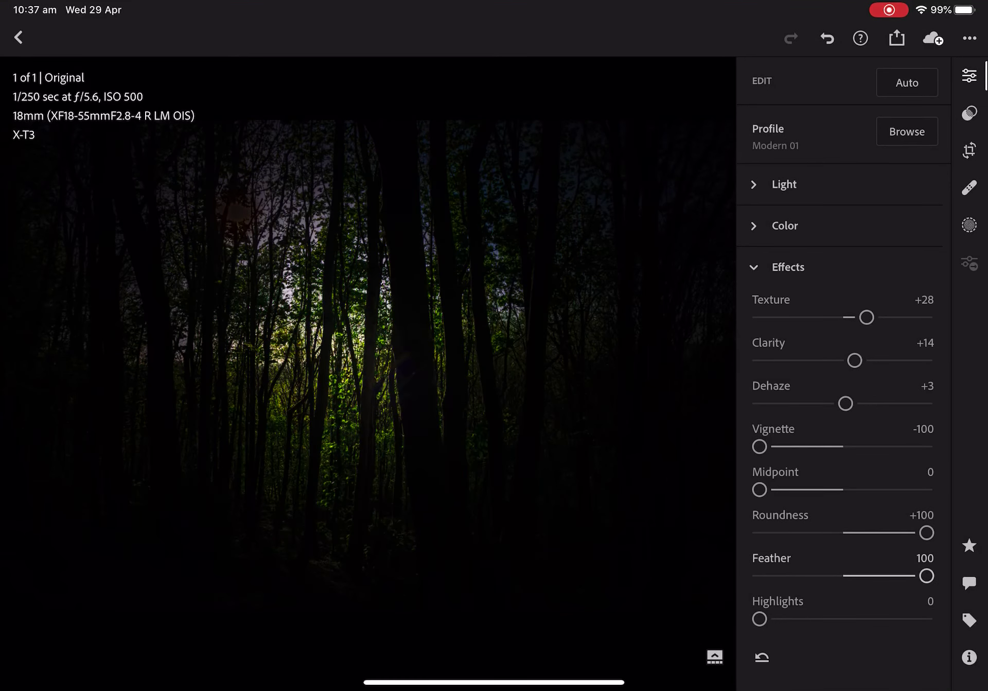
drag(760, 446, 837, 446)
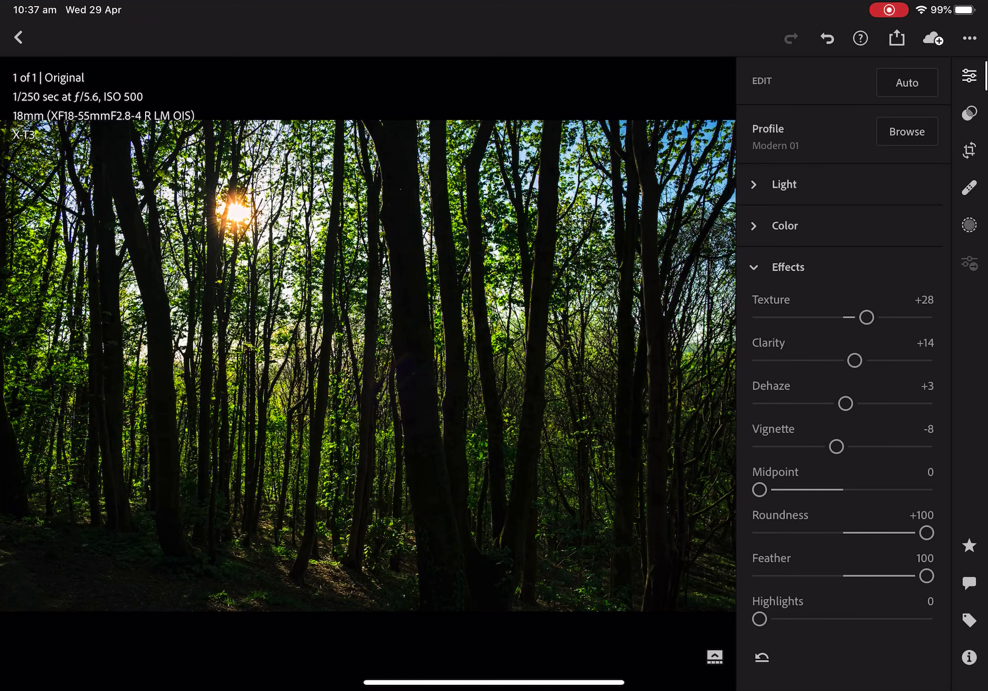
scroll(845, 361, down, 5)
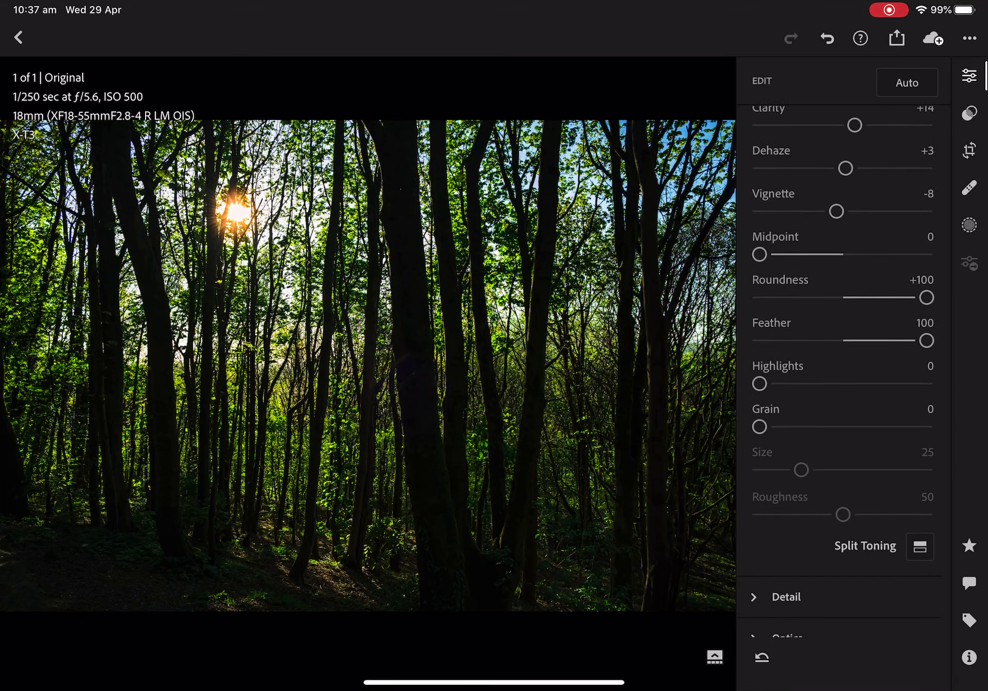
drag(760, 384, 767, 384)
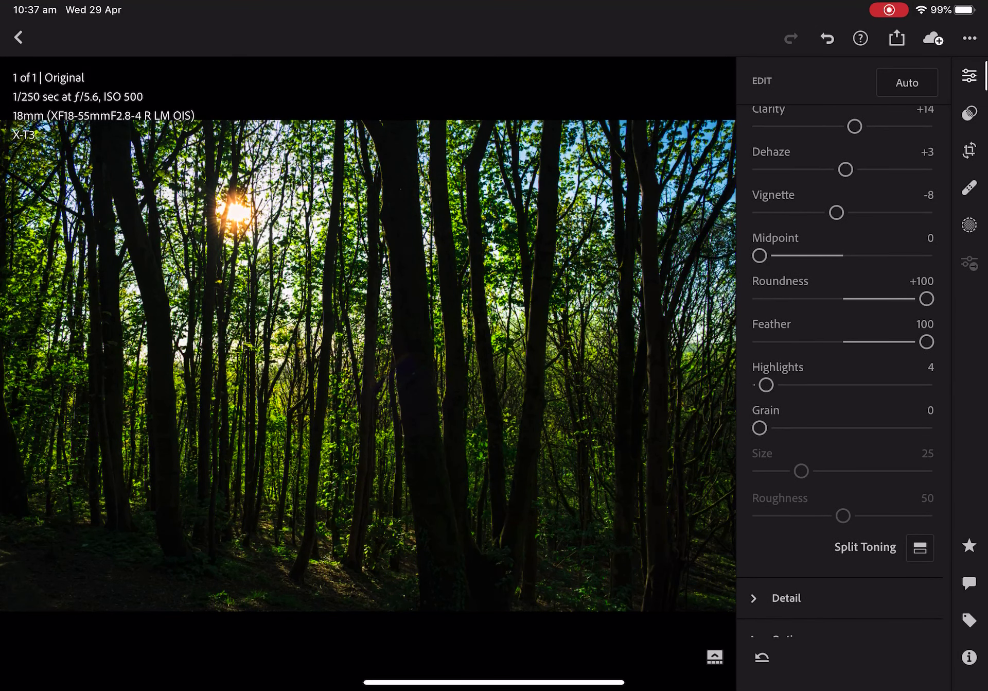
scroll(840, 369, down, 2)
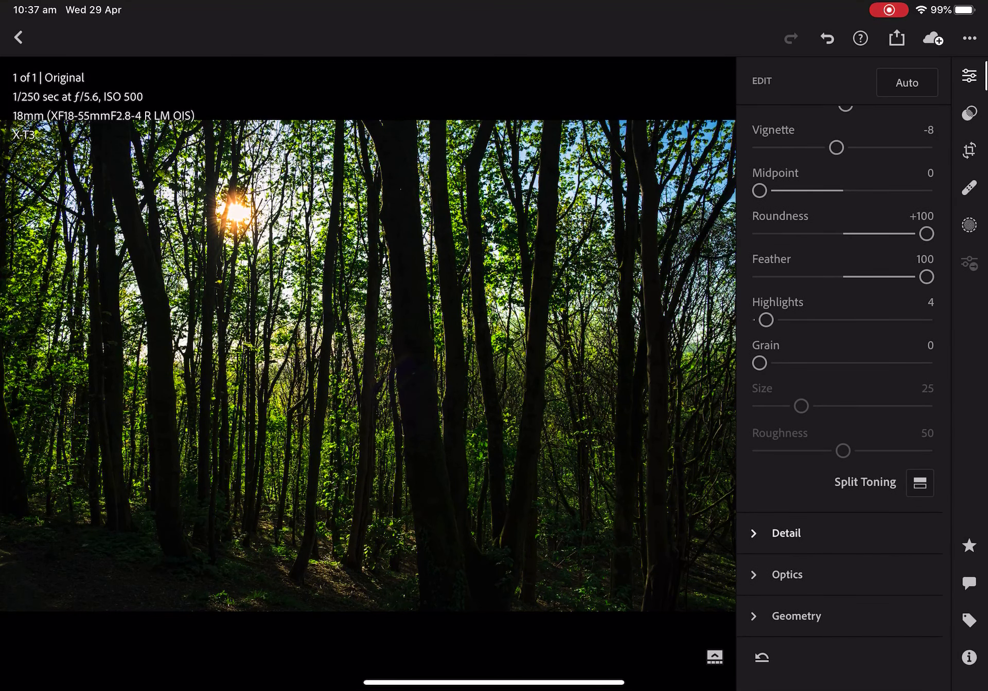
Set Sharpening 55, Masking 11 and Noise Reduction 5 in Detail.
click(786, 533)
drag(804, 359, 821, 359)
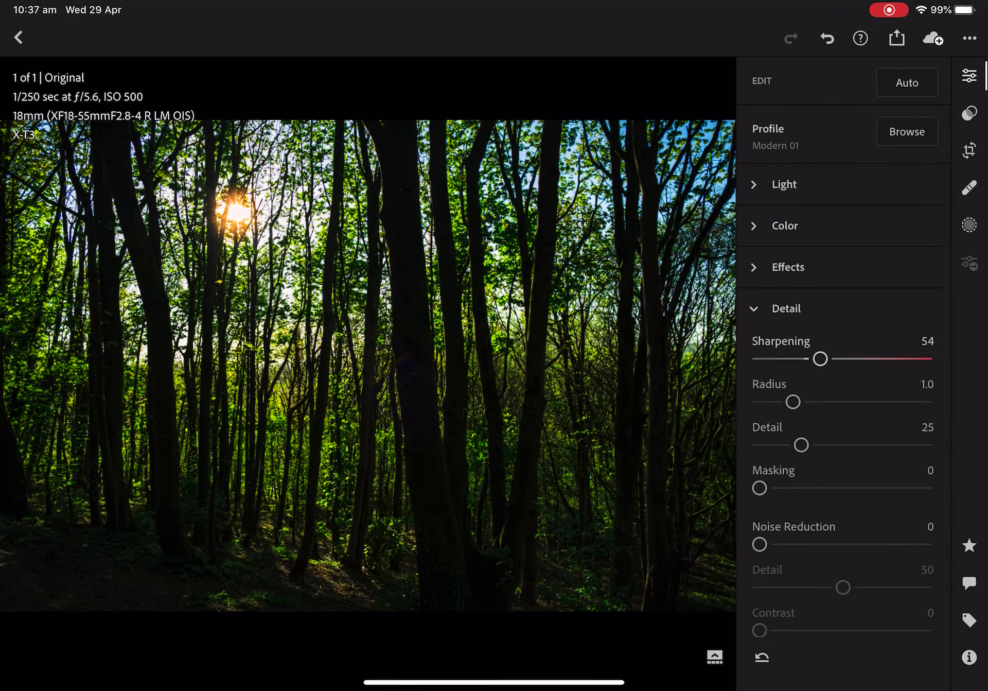
mouse_move(759, 487)
mouse_down()
mouse_move(778, 487)
mouse_move(767, 505)
mouse_up()
scroll(843, 370, down, 2)
scroll(843, 371, down, 5)
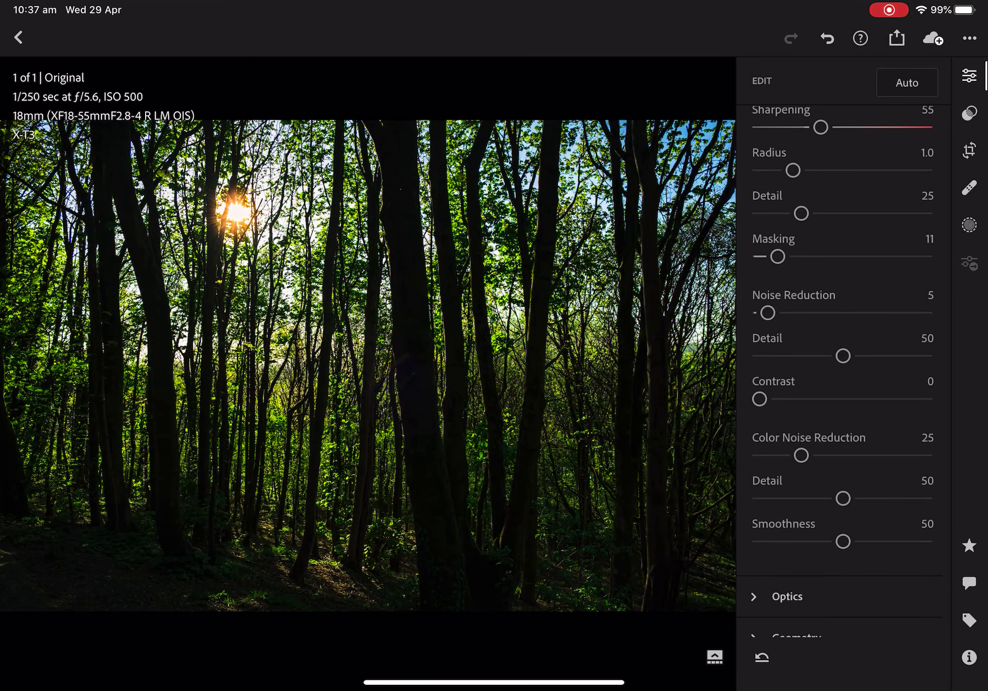
scroll(839, 371, down, 2)
Enable Lens Corrections in Optics, compare with the original, and open selective edits.
click(788, 575)
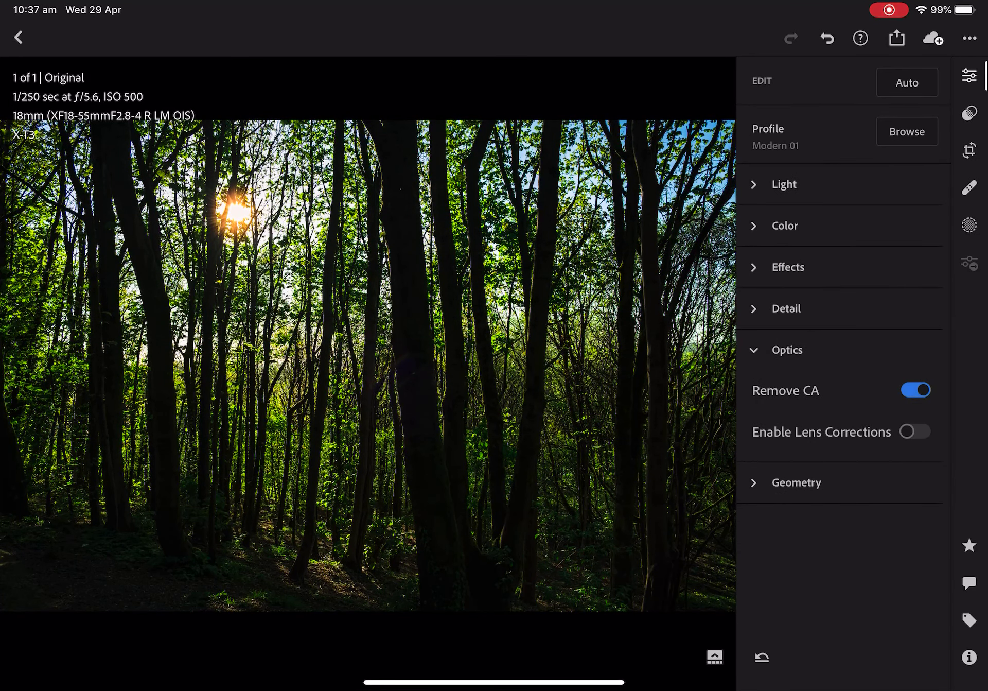
click(916, 431)
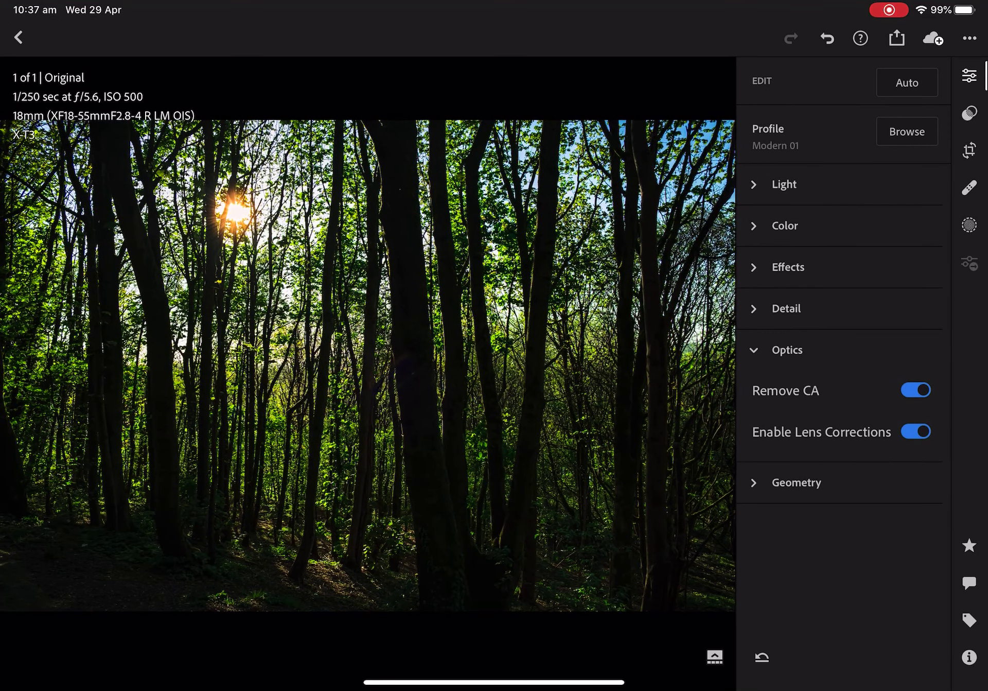
click(368, 361)
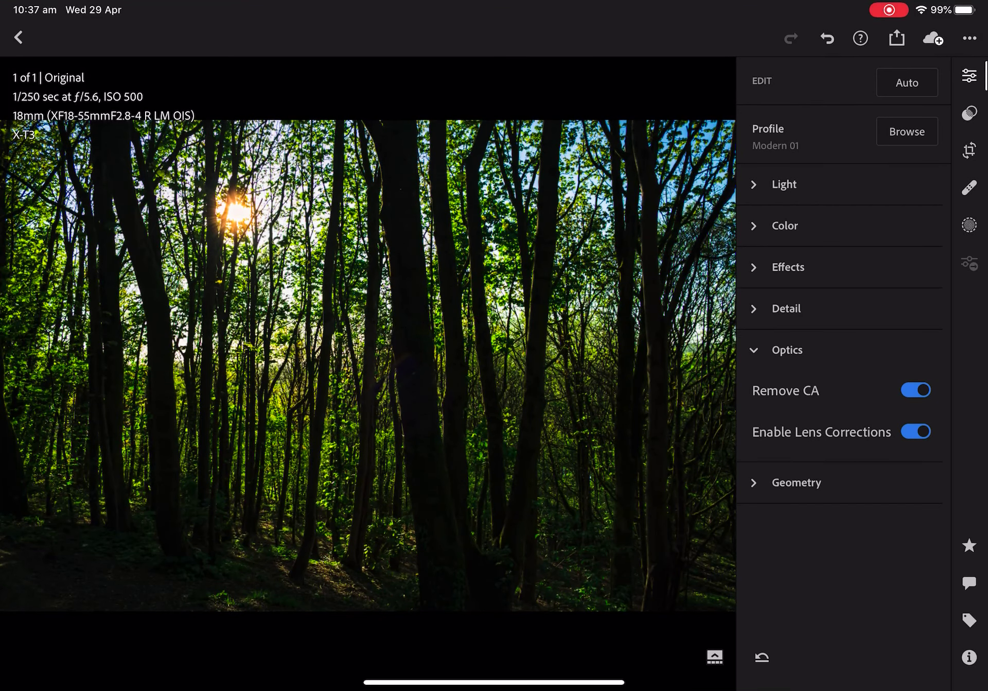
click(368, 361)
click(787, 349)
click(969, 225)
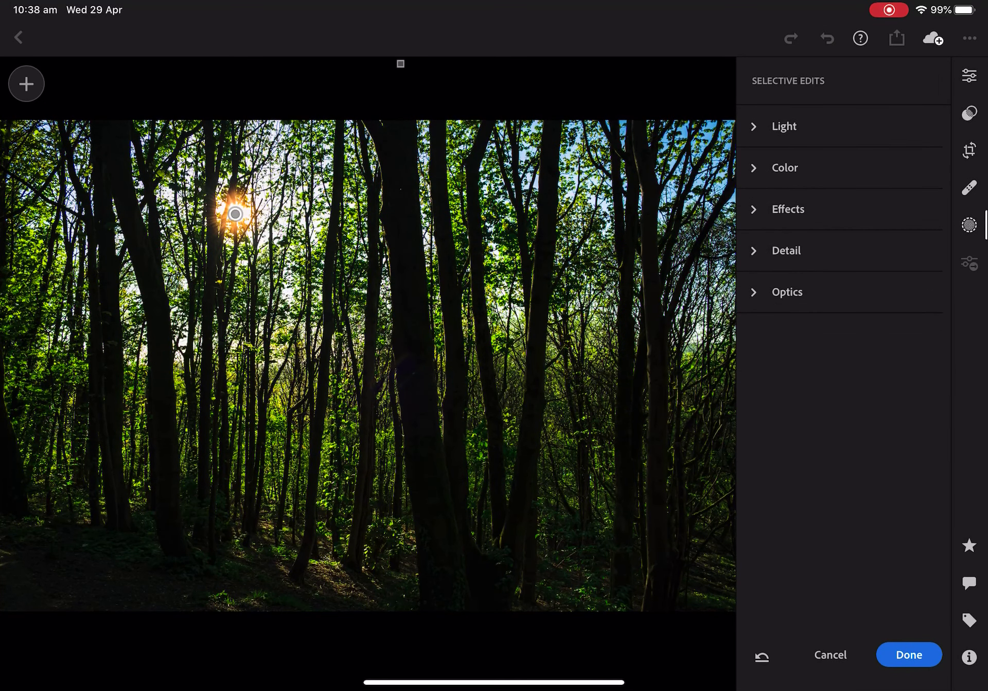
Add a Linear Gradient from the bottom covering only the foreground.
click(26, 84)
click(97, 82)
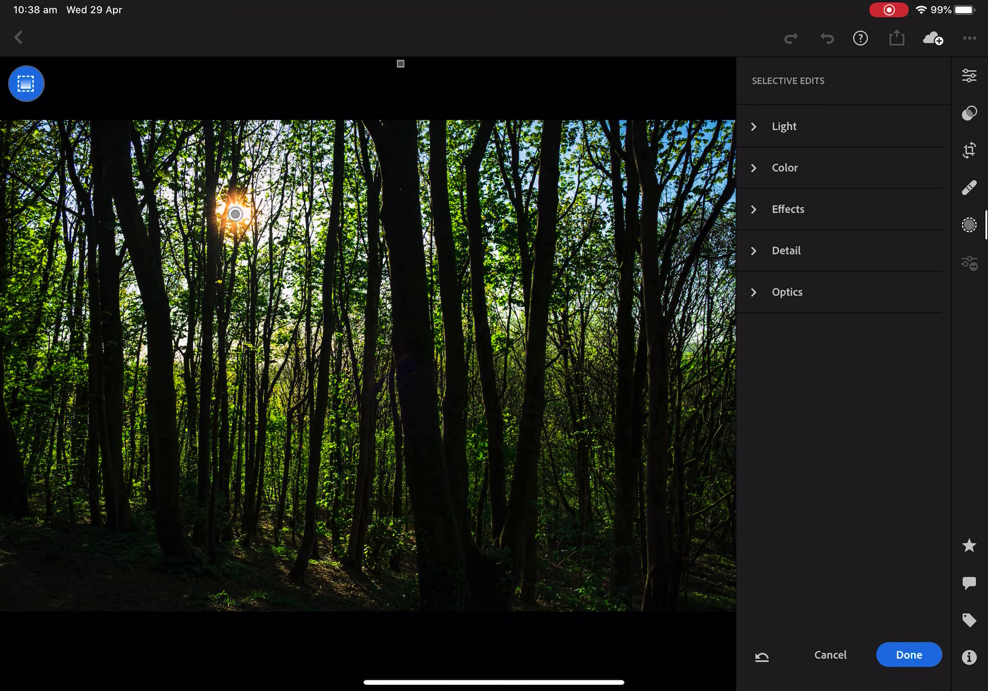
drag(366, 608, 373, 230)
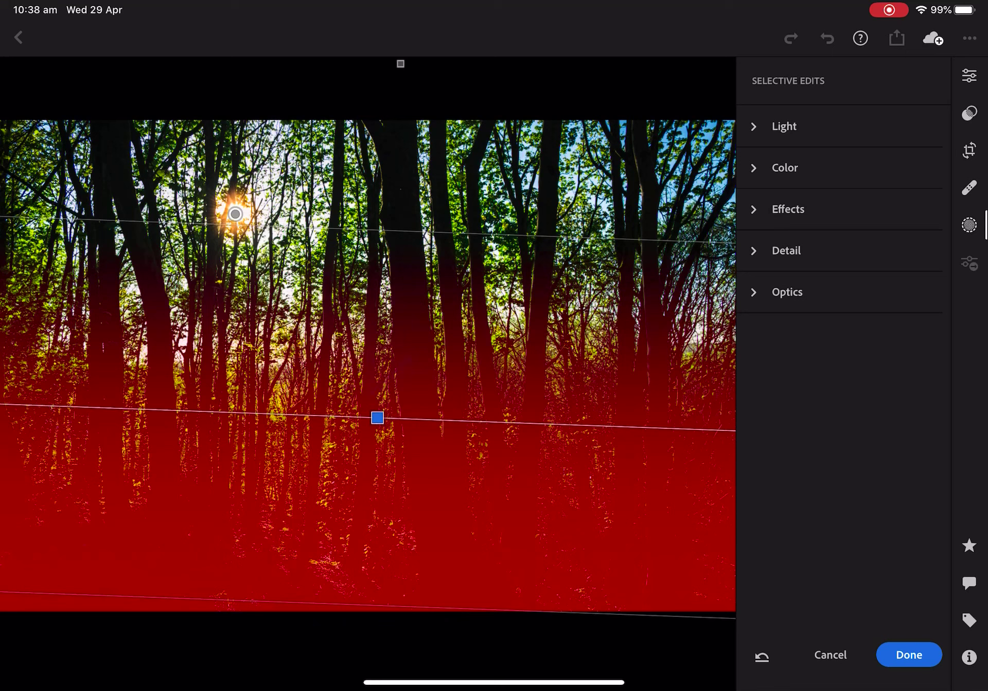
drag(372, 417, 372, 659)
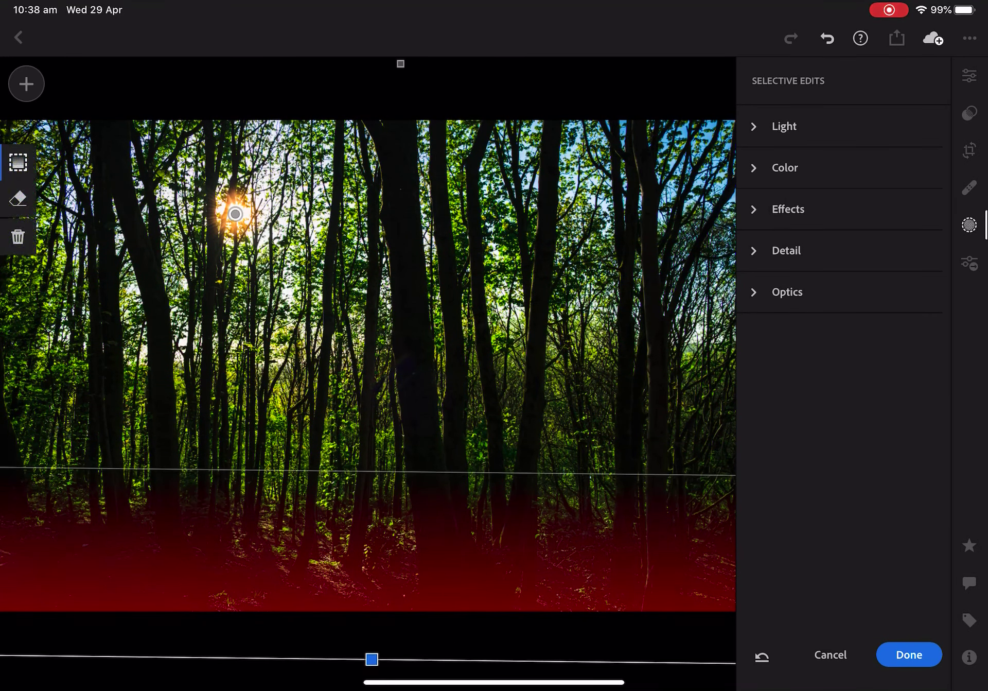
Set the gradient to Exposure -4, Contrast +100, Highlights -54, Shadows/Whites/Blacks -100.
click(784, 126)
drag(844, 177, 760, 176)
drag(843, 220, 927, 220)
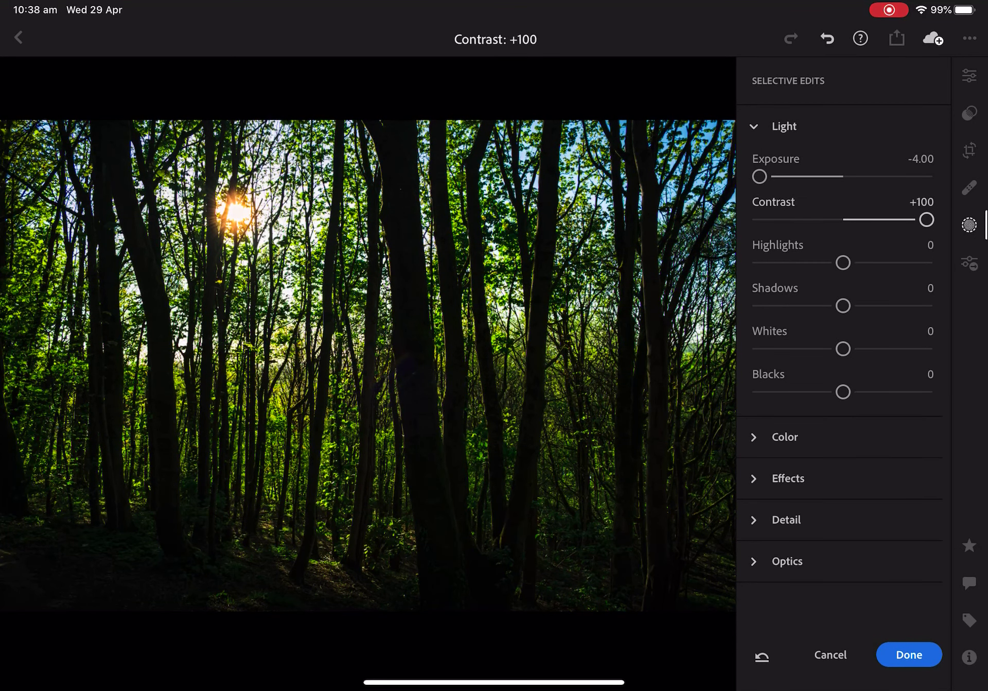
drag(843, 262, 792, 262)
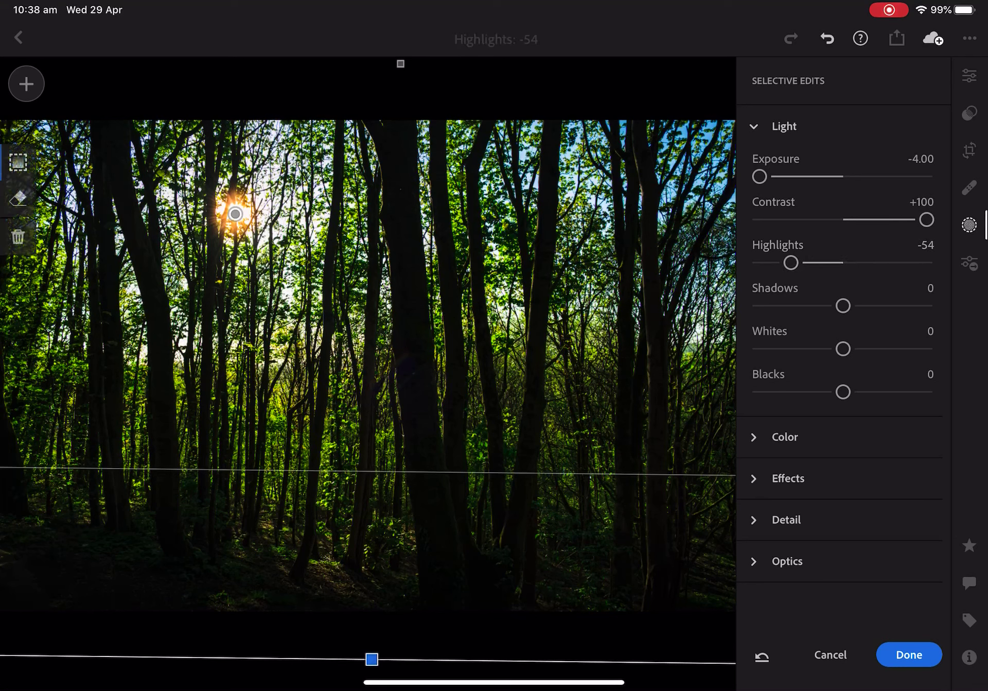
mouse_move(843, 306)
mouse_down()
mouse_move(794, 306)
mouse_move(920, 306)
mouse_move(760, 306)
mouse_up()
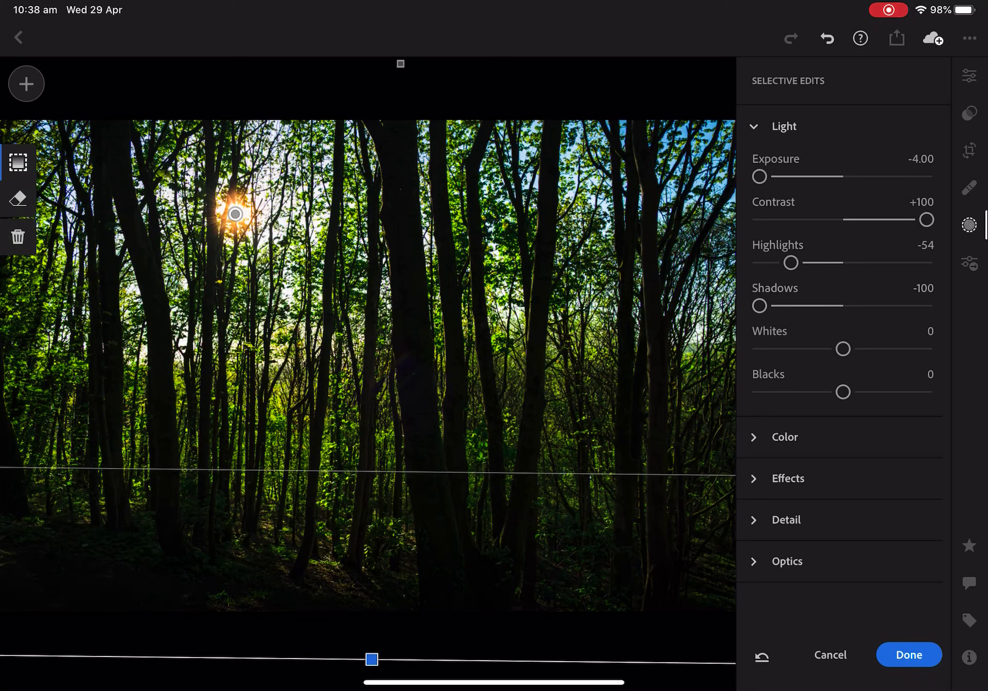
drag(843, 349, 766, 349)
mouse_move(843, 392)
mouse_down()
mouse_move(919, 391)
mouse_move(760, 392)
mouse_up()
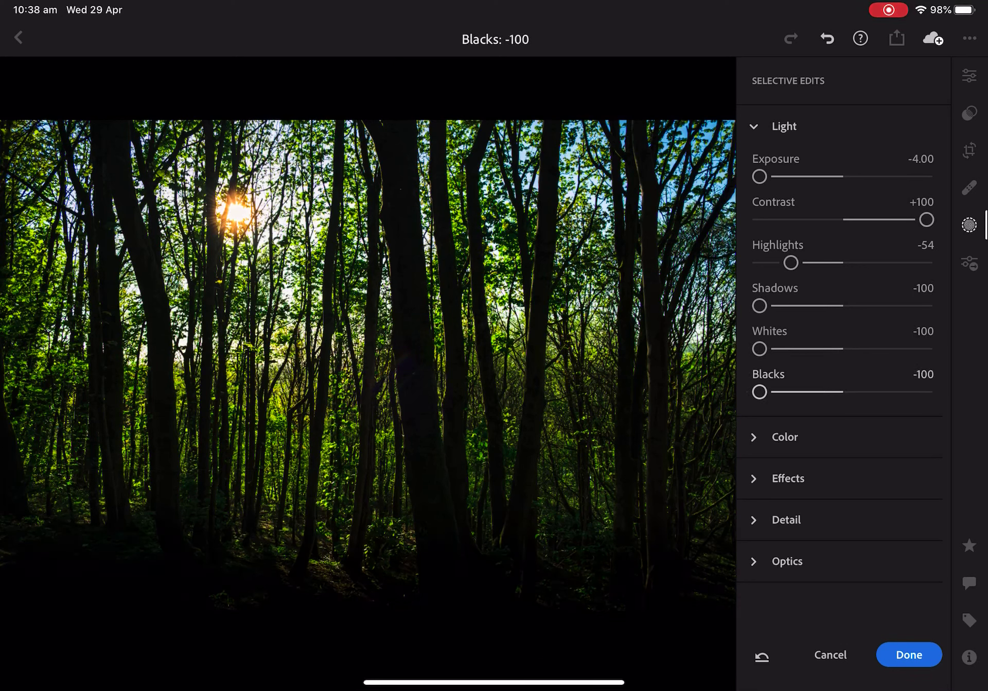
mouse_move(372, 659)
mouse_down()
mouse_move(371, 600)
mouse_move(374, 659)
mouse_move(375, 649)
mouse_up()
Drop the foreground gradient's Sharpness and Noise to -100.
click(785, 437)
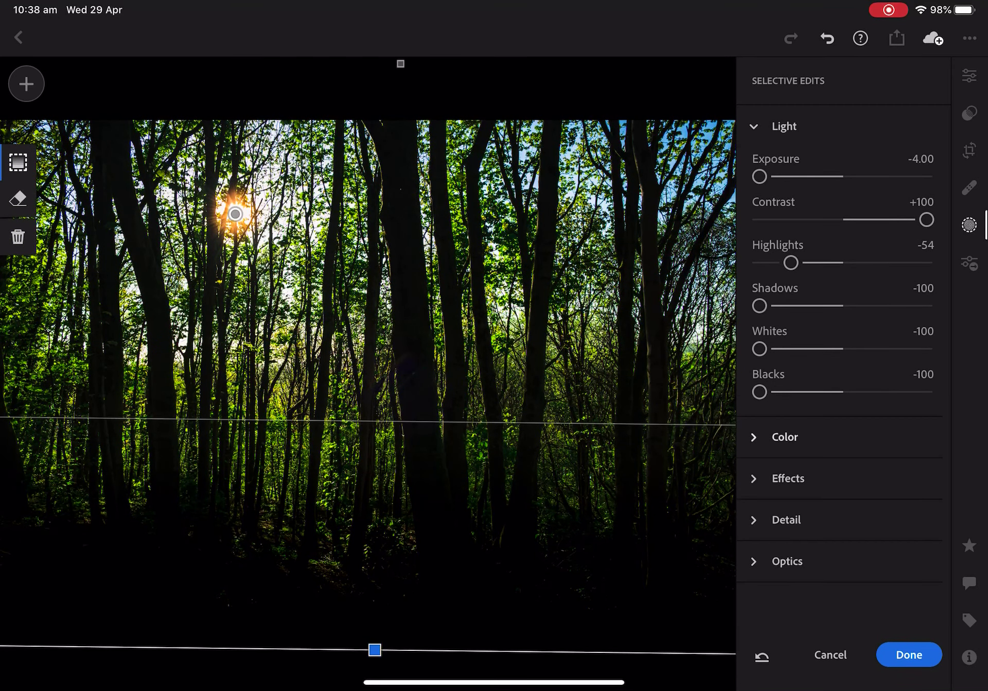
click(789, 416)
click(787, 380)
drag(843, 344, 759, 344)
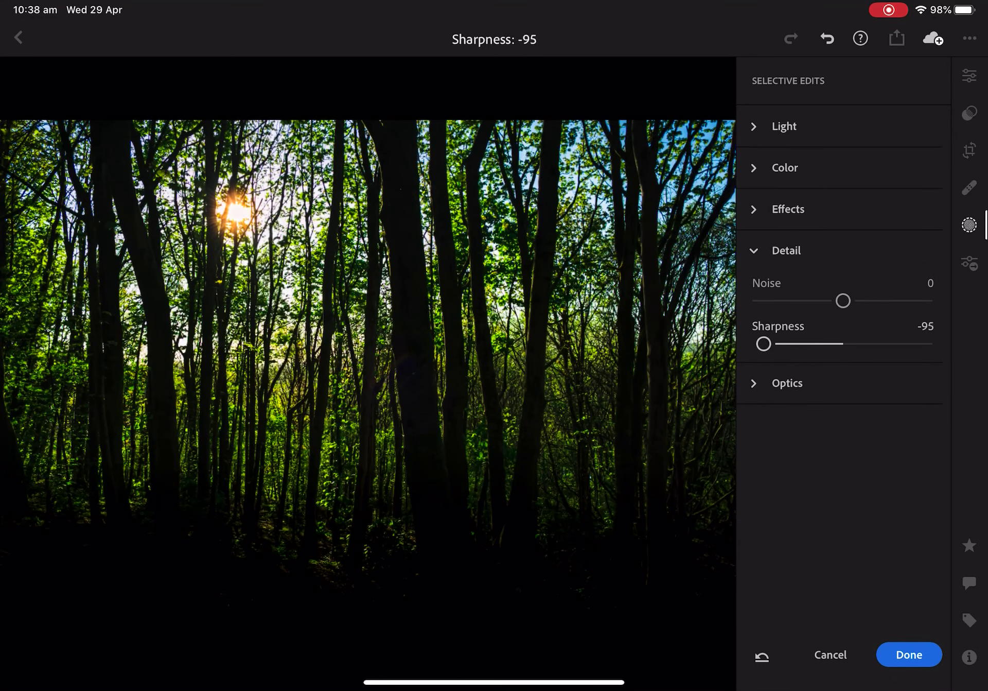
mouse_move(843, 301)
mouse_down()
mouse_move(933, 301)
mouse_move(752, 301)
mouse_up()
click(787, 383)
Apply the foreground gradient mask and compare the finished forest edit with the unedited original.
click(909, 655)
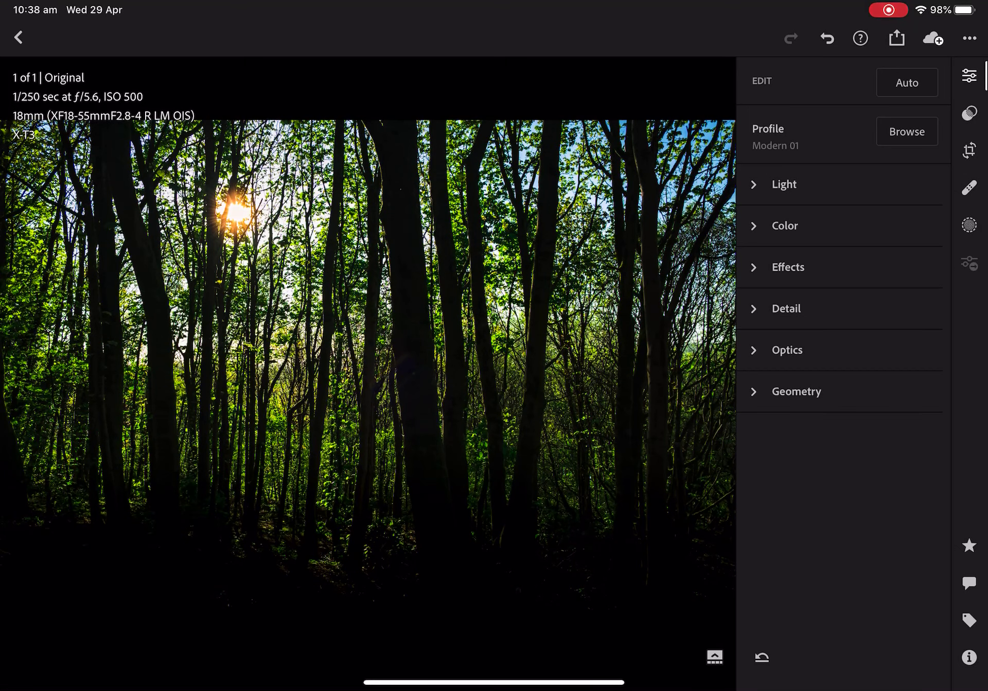
click(368, 360)
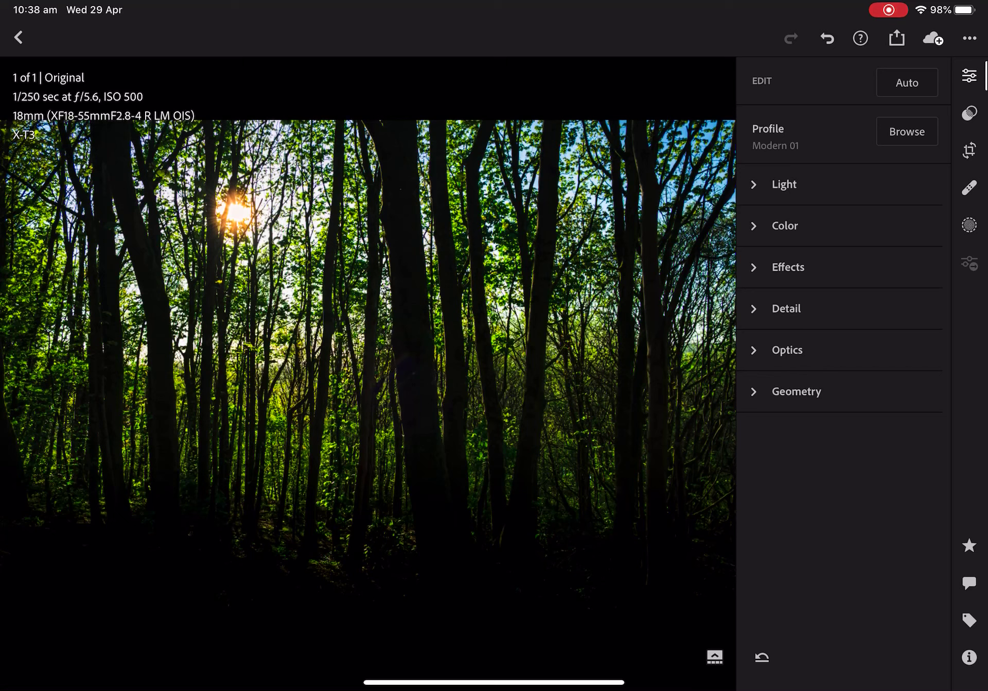
click(368, 361)
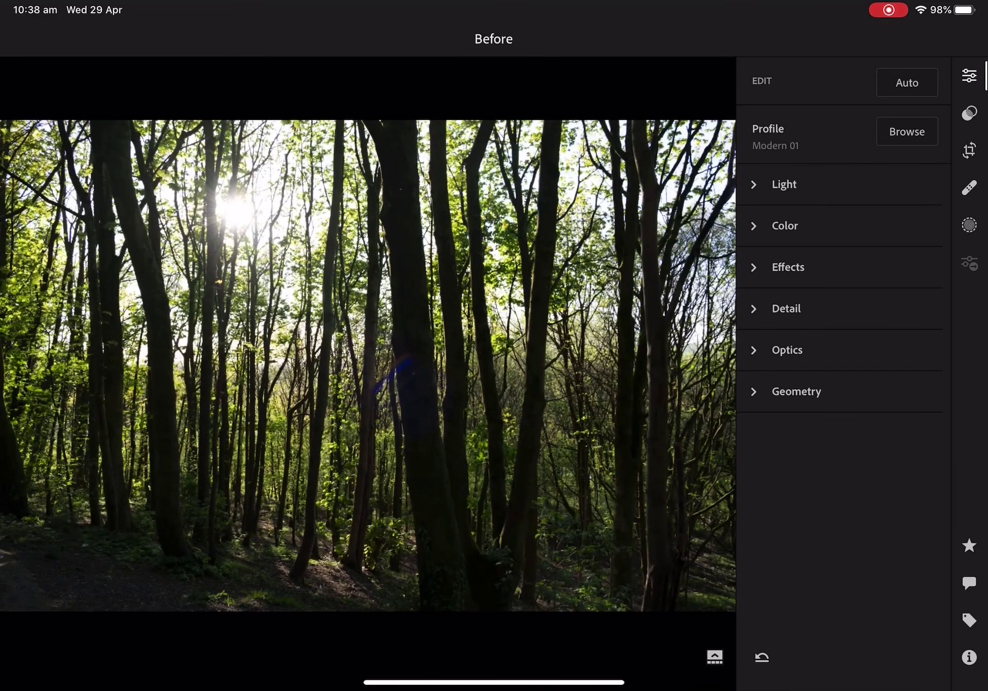